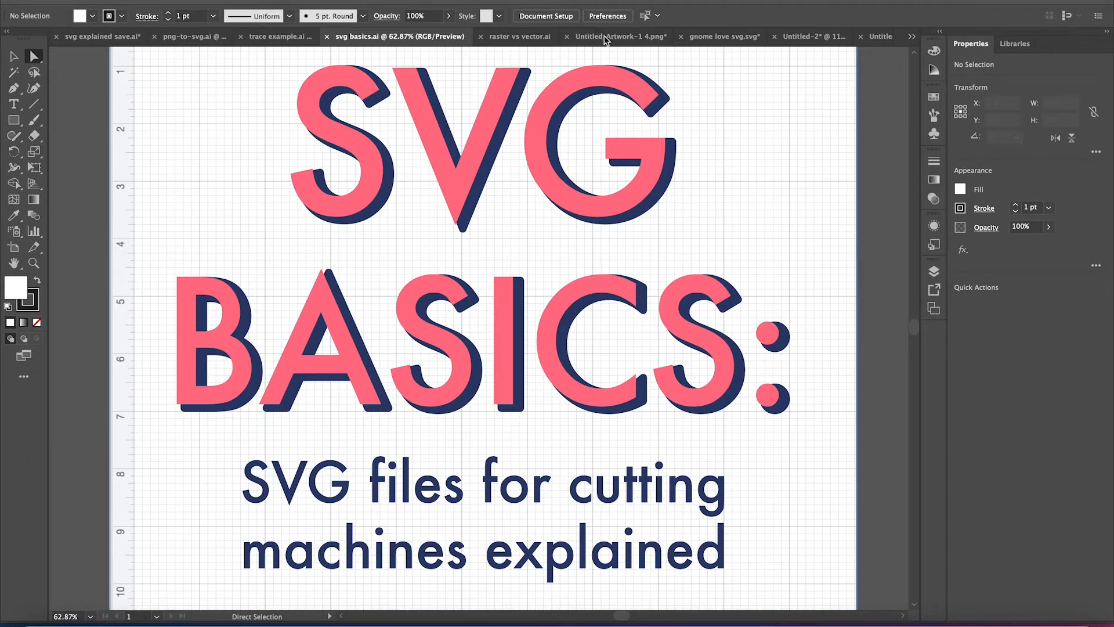
- View the whole raster vs vector artboard in gnome love svg.svg, then move to the Untitled-4 LOVE gnome document
click(719, 36)
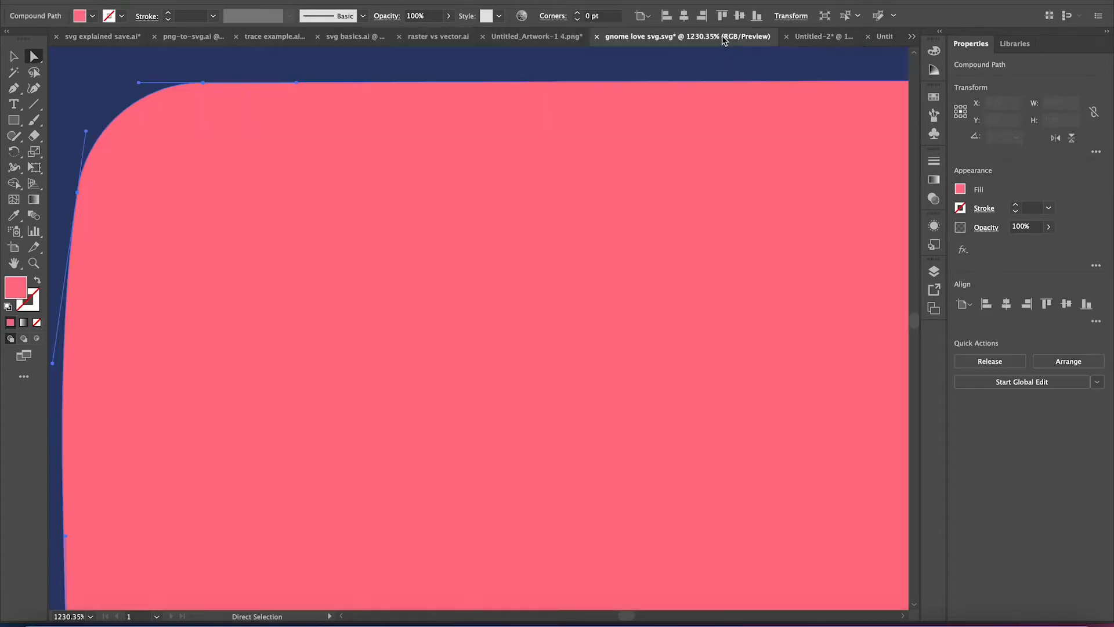
key(ctrl+0)
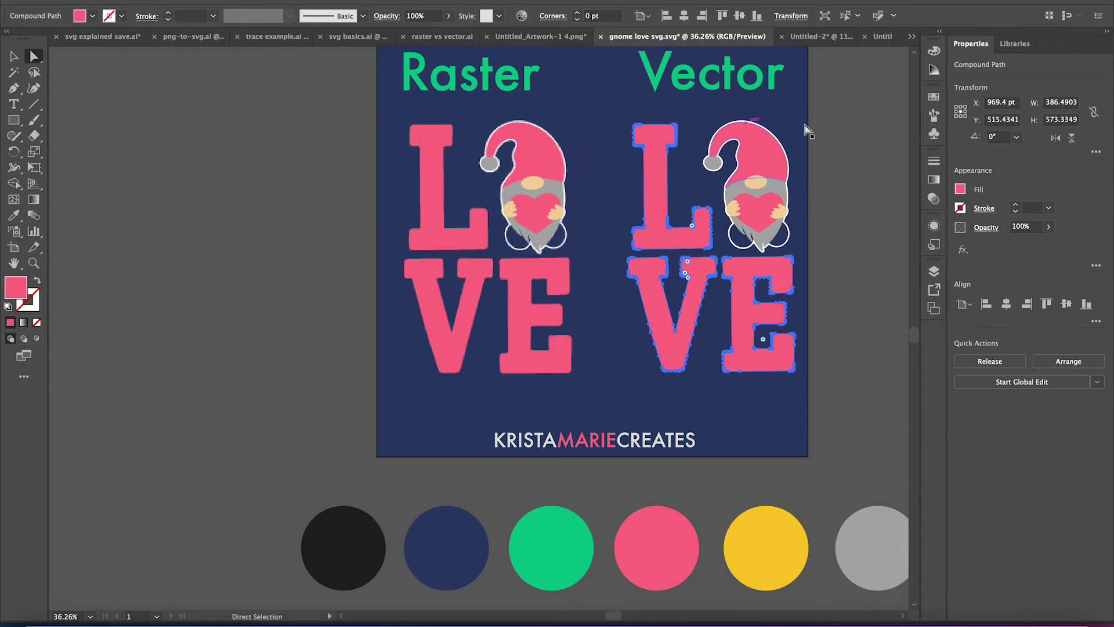
click(806, 131)
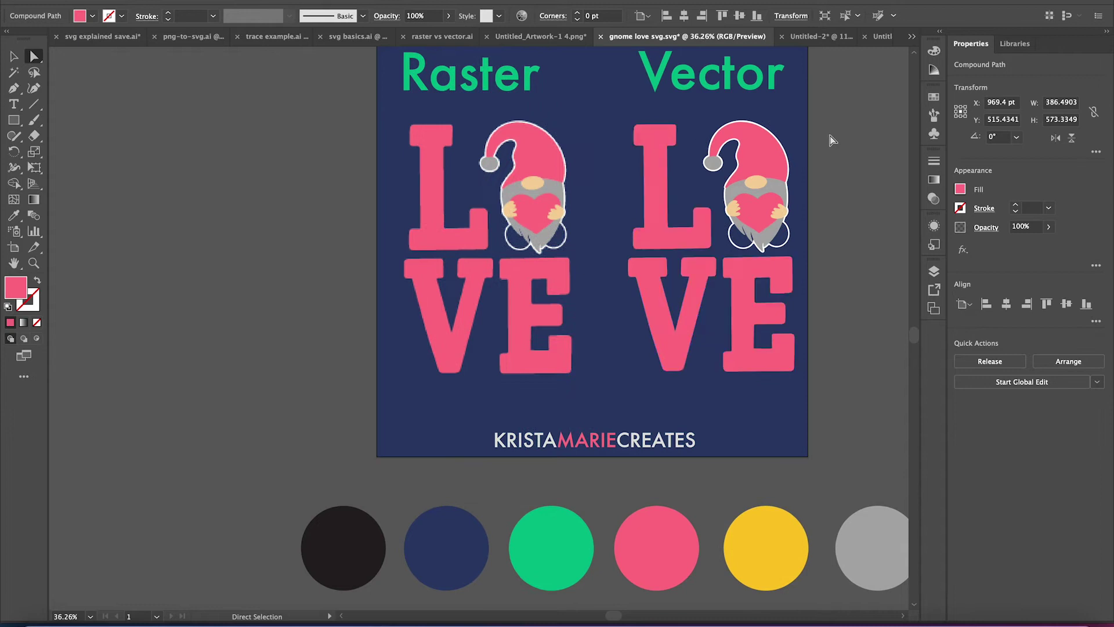
click(889, 36)
scroll(688, 214, down, 10)
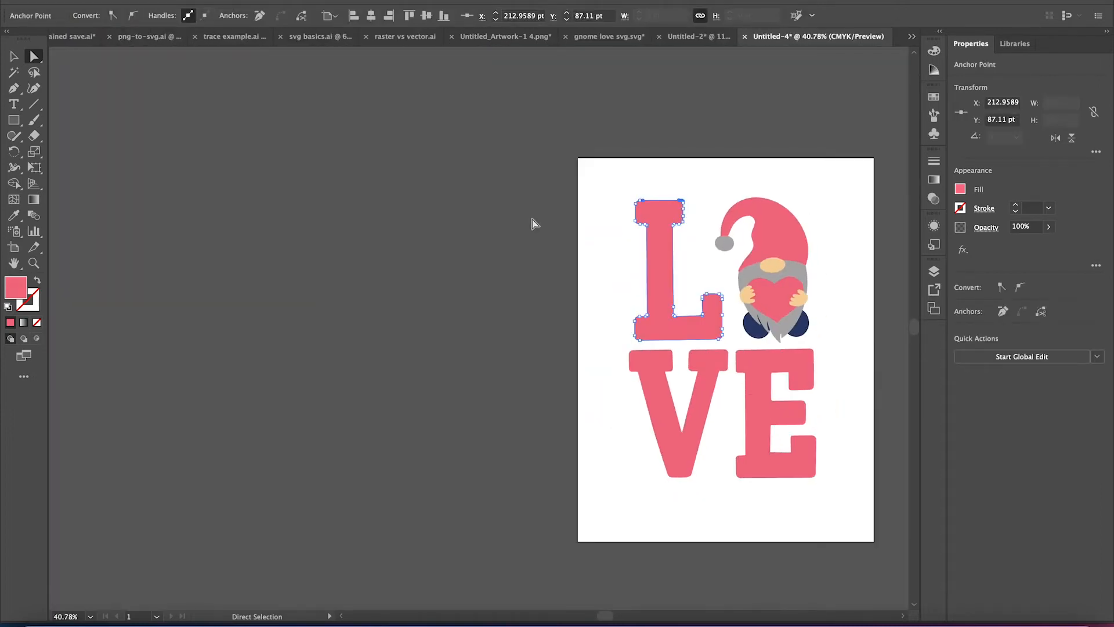
click(531, 219)
scroll(530, 218, right, 2)
scroll(530, 219, down, 1)
scroll(530, 223, right, 3)
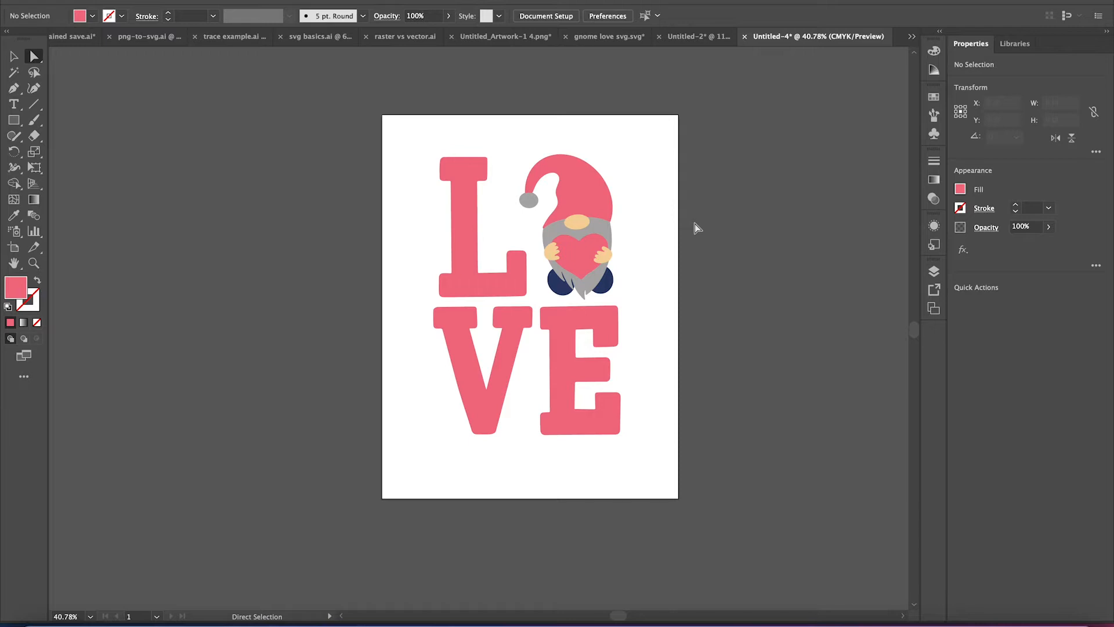
scroll(695, 229, up, 2)
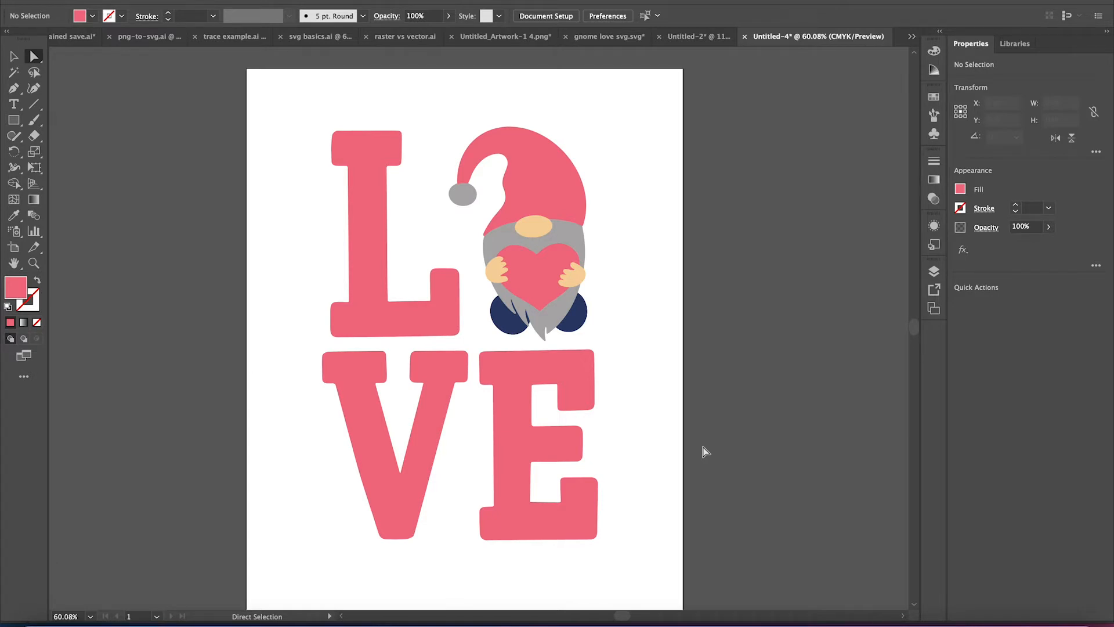
drag(780, 127, 294, 552)
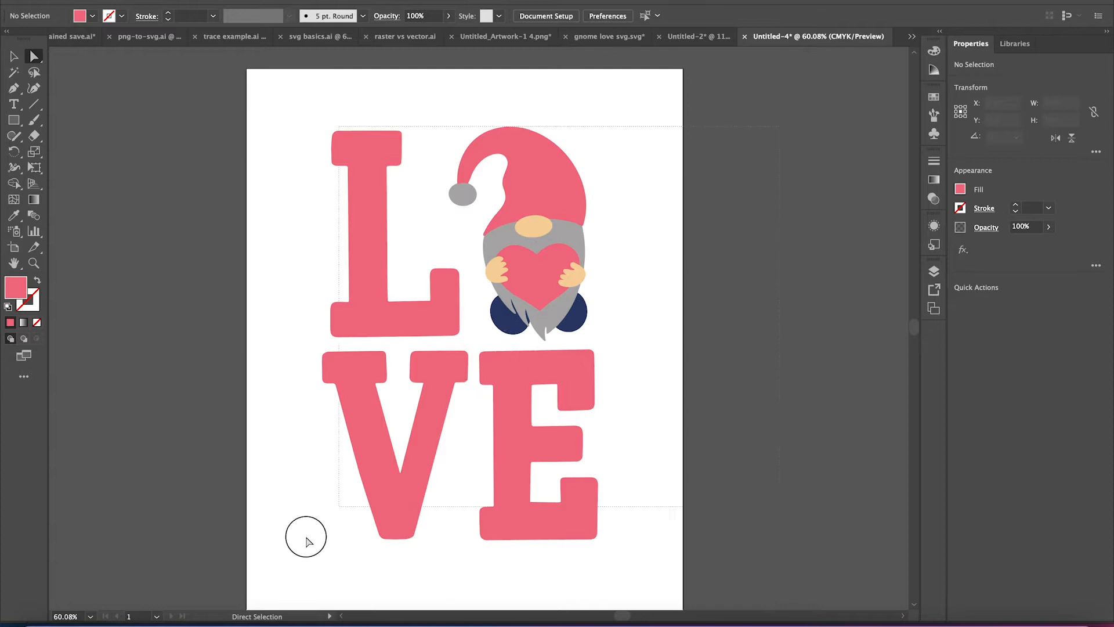
scroll(415, 223, up, 5)
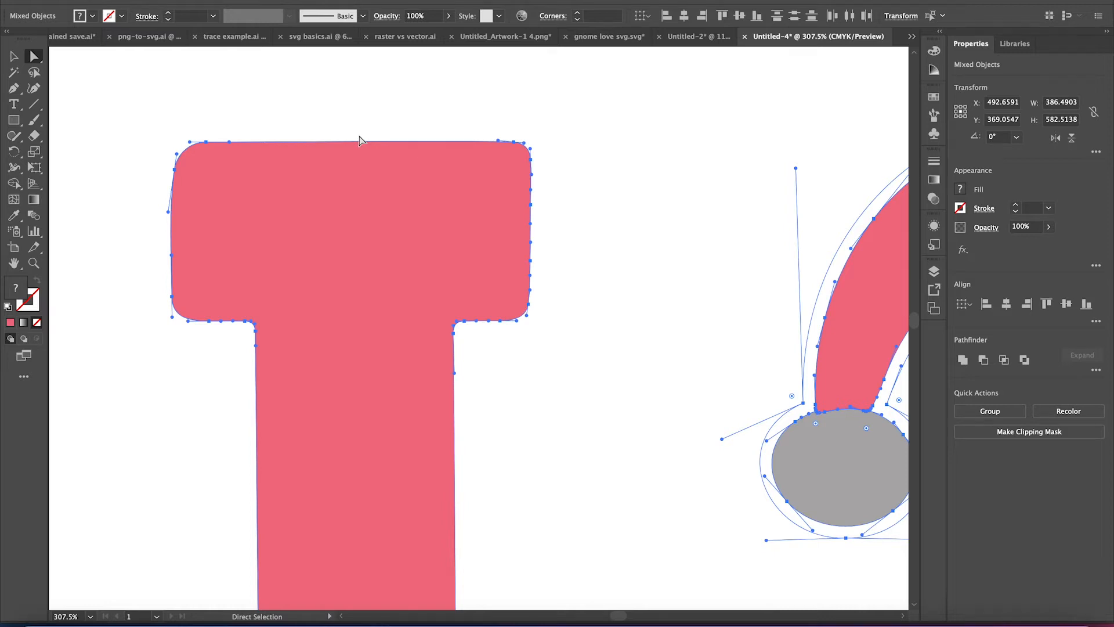
scroll(359, 141, up, 2)
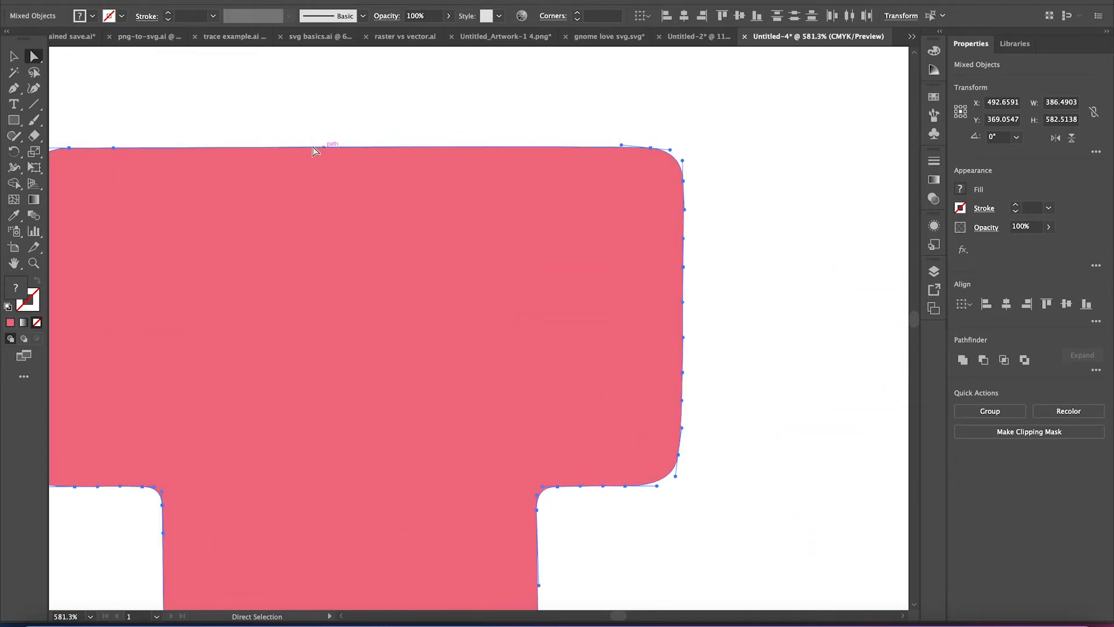
scroll(534, 540, down, 2)
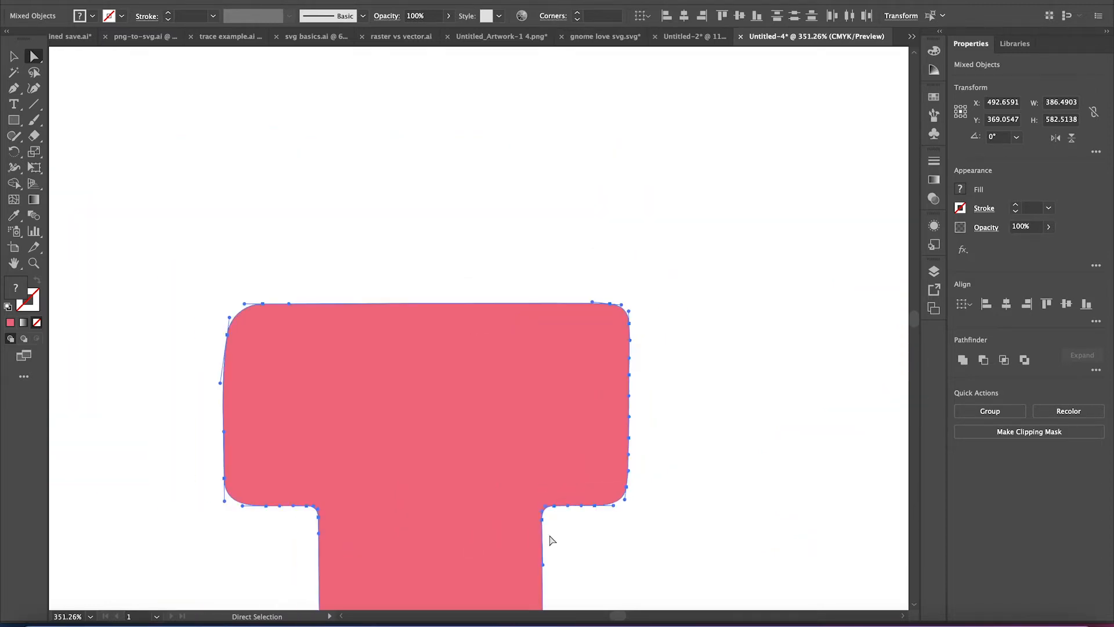
scroll(549, 537, down, 6)
scroll(549, 541, down, 3)
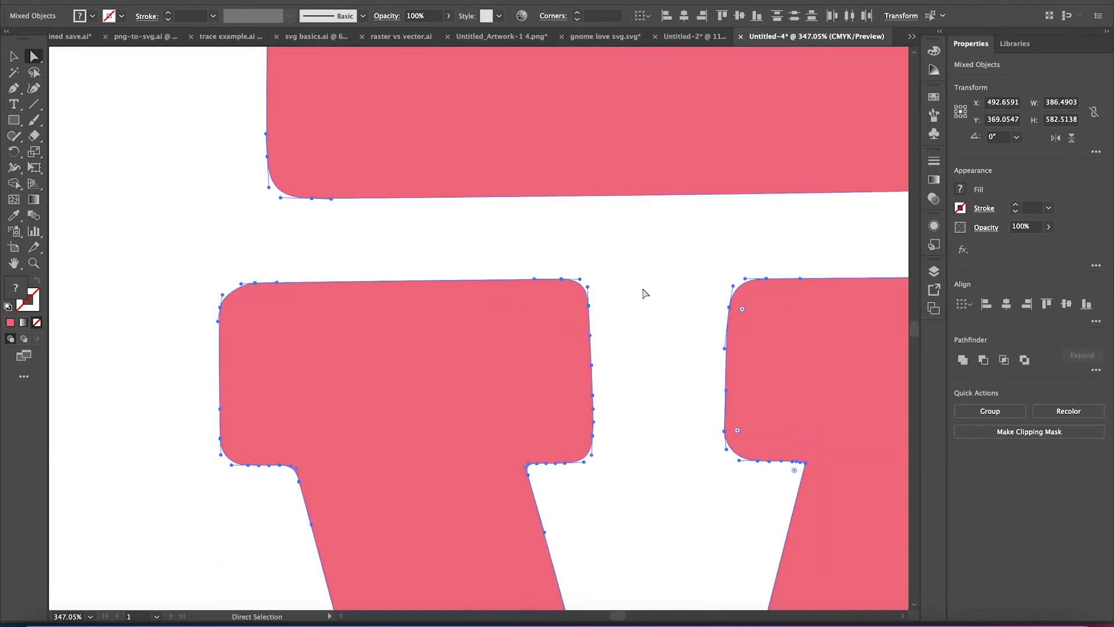
scroll(417, 295, up, 4)
scroll(417, 294, up, 4)
scroll(416, 295, up, 2)
scroll(417, 295, right, 1)
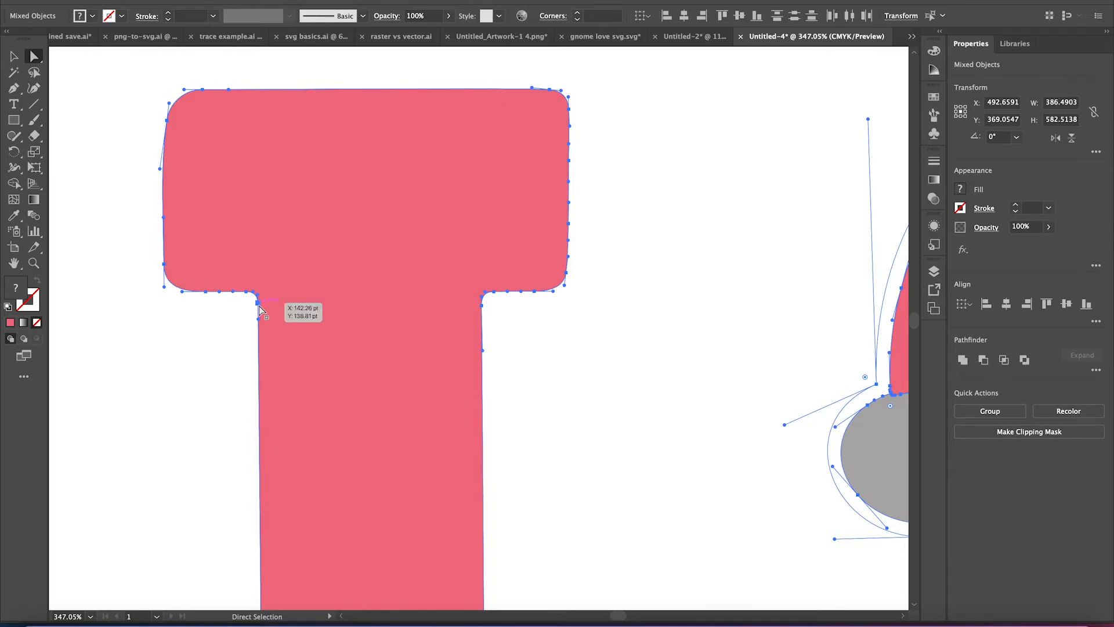
scroll(500, 139, up, 3)
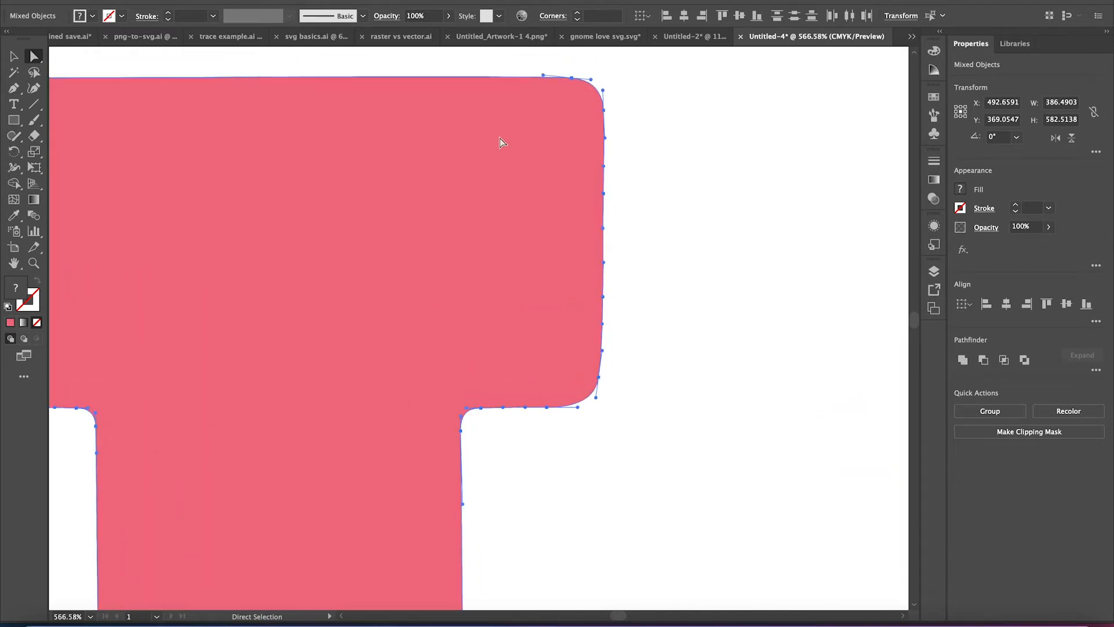
scroll(585, 113, up, 2)
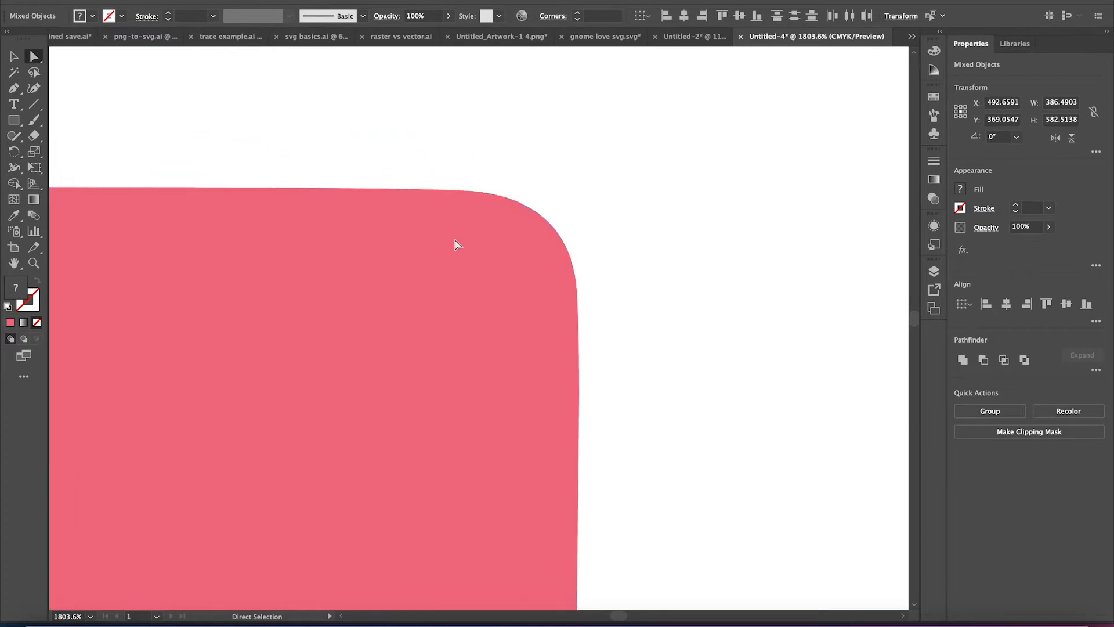
scroll(455, 241, up, 2)
- Select the single anchor point on the top curve of the L's rounded corner
click(498, 125)
scroll(509, 97, down, 2)
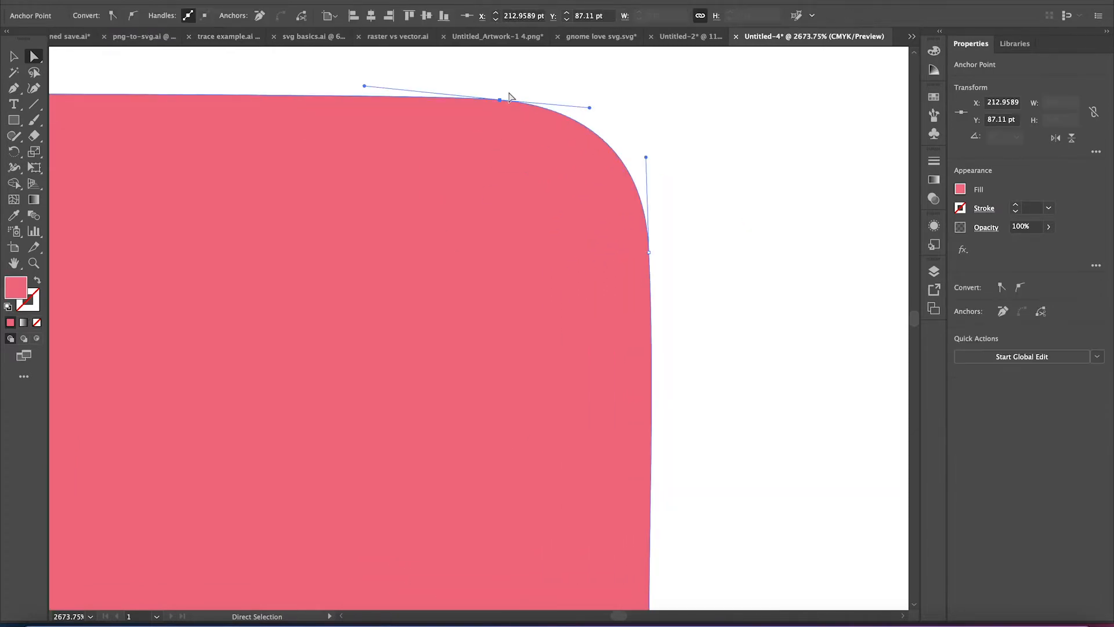
scroll(509, 97, down, 2)
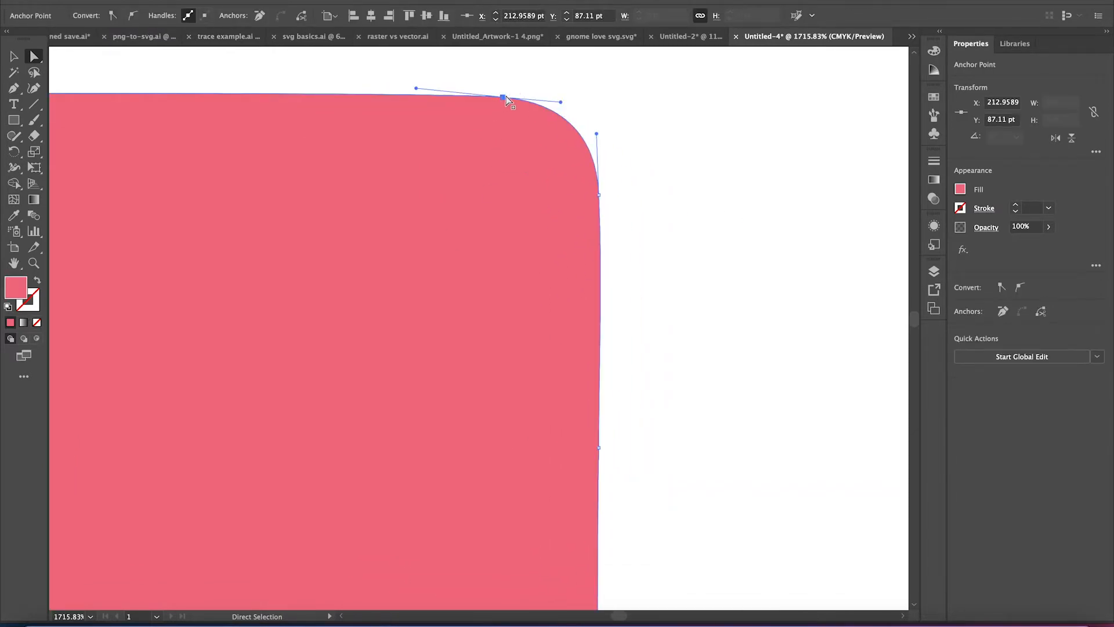
- Flatten the top edge and reshape the corner curve by dragging the corner anchors and handles
drag(417, 88, 415, 93)
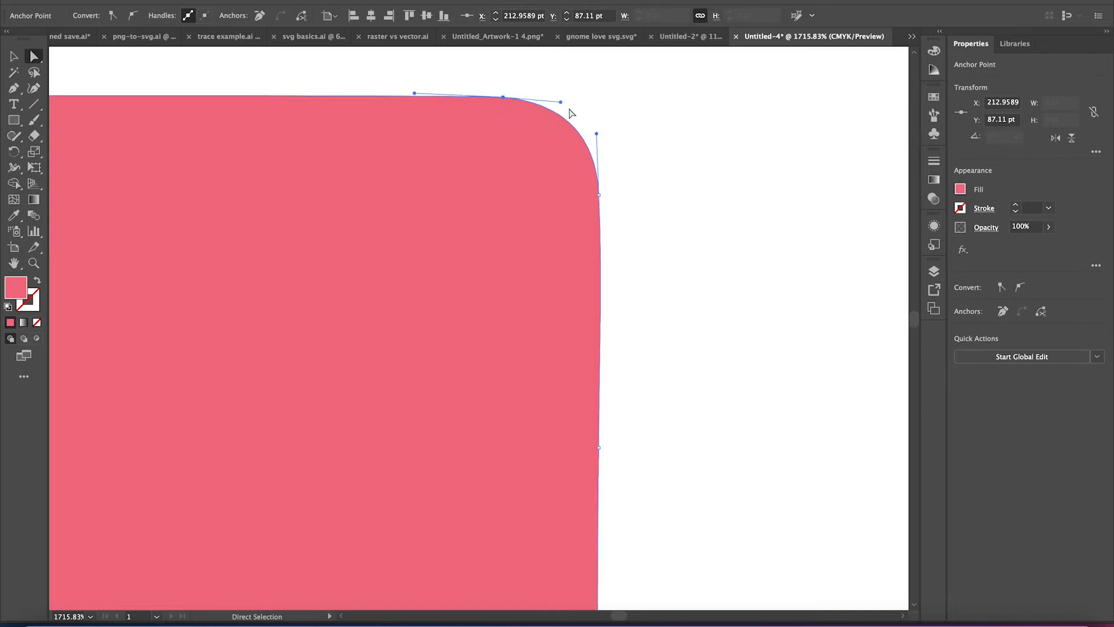
drag(560, 102, 562, 101)
click(598, 193)
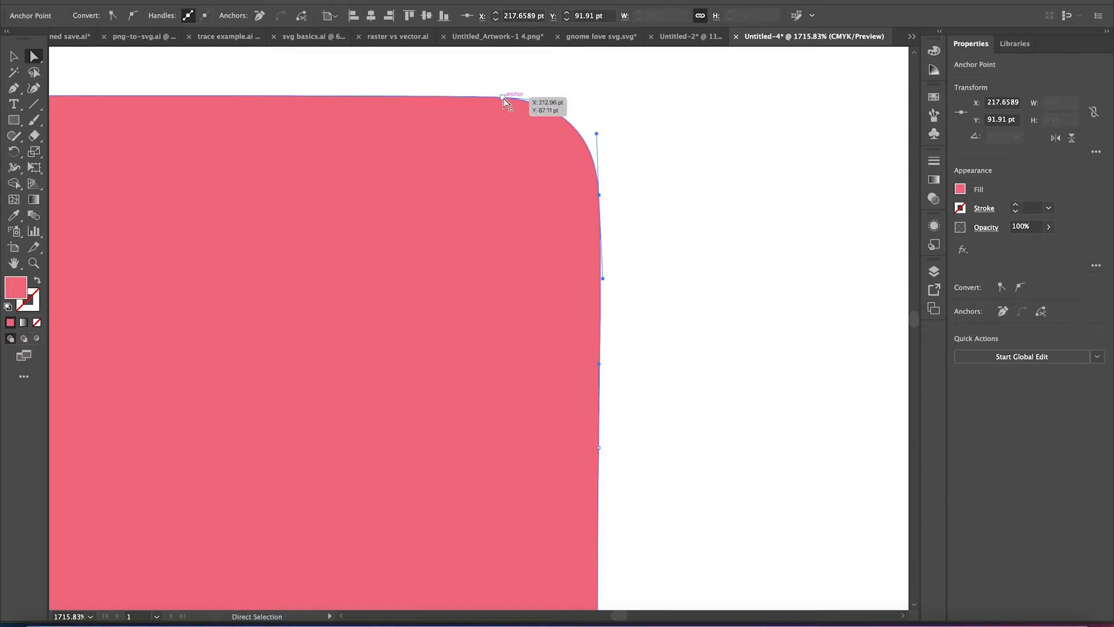
drag(503, 98, 566, 105)
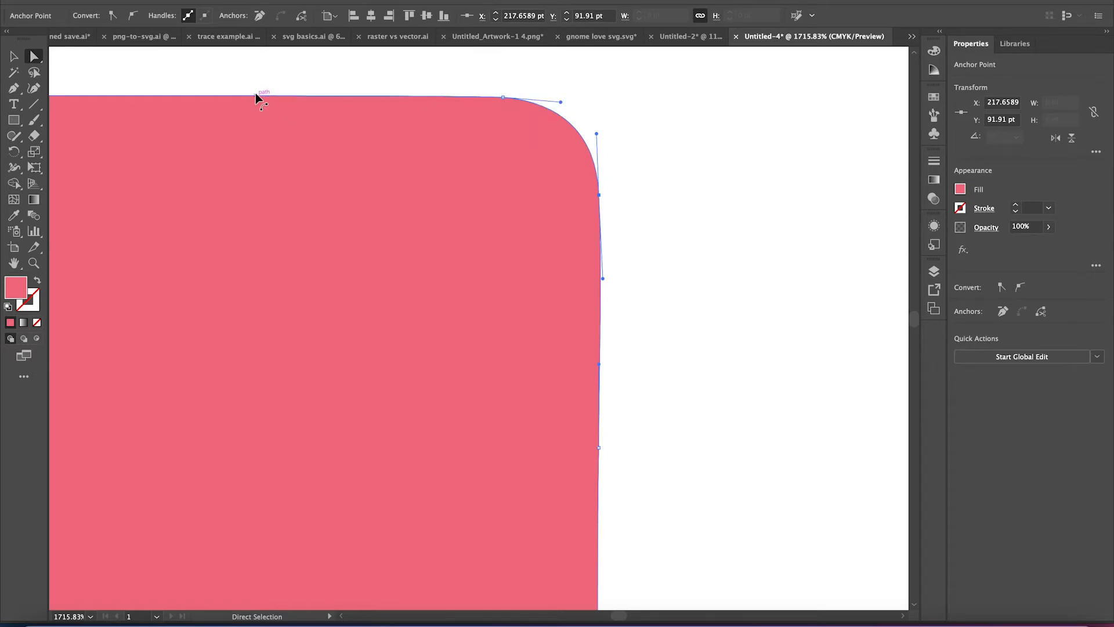
scroll(255, 92, down, 1)
scroll(255, 93, down, 2)
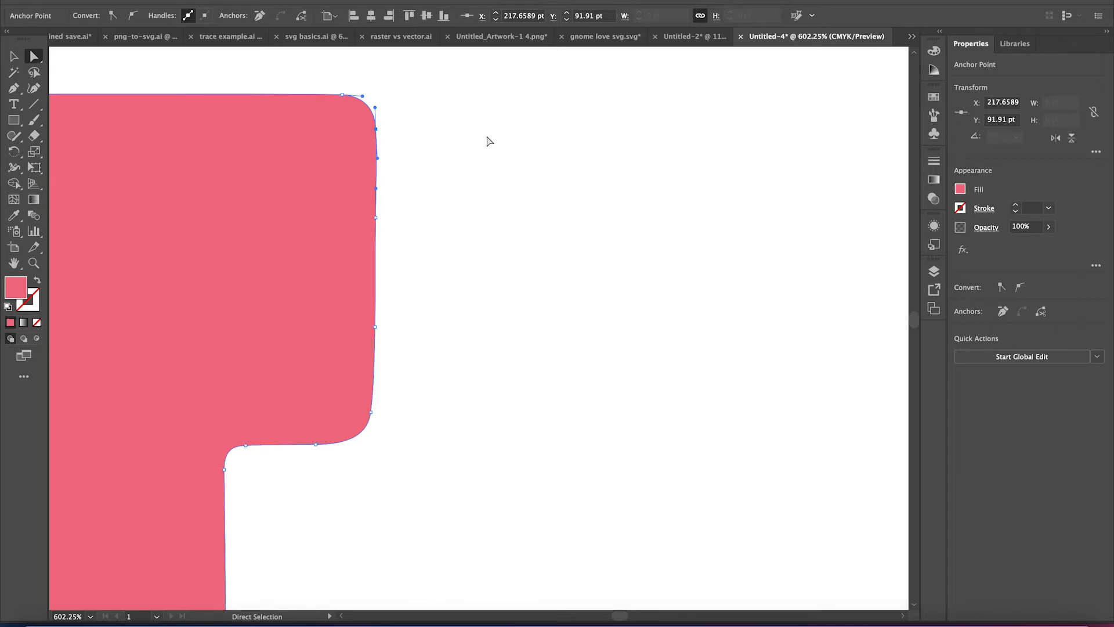
scroll(488, 141, down, 2)
scroll(488, 138, left, 2)
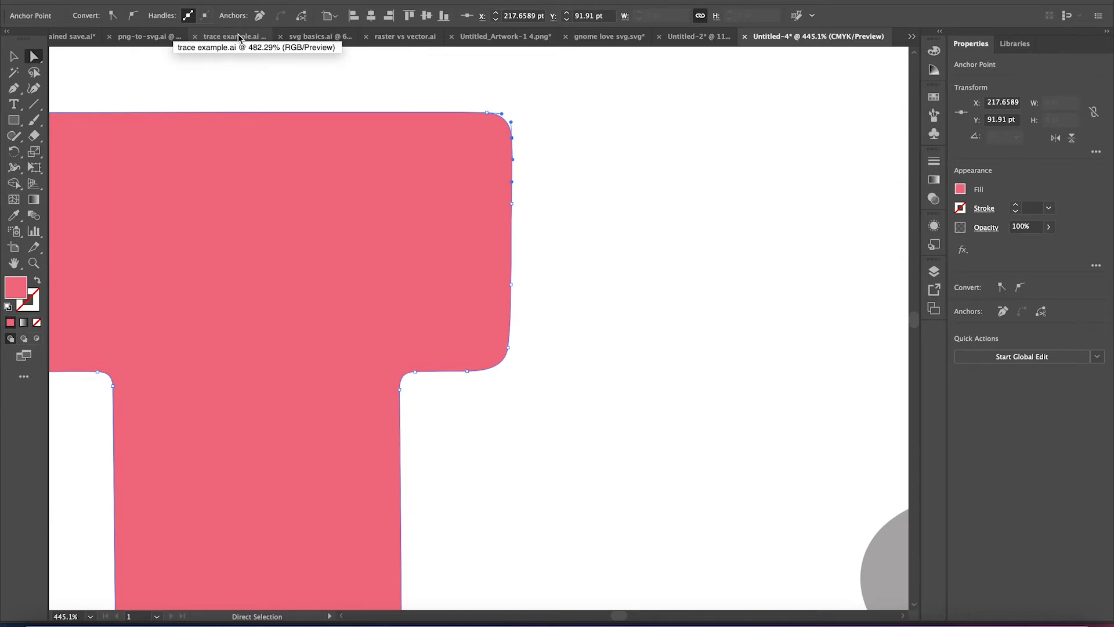
scroll(409, 160, down, 3)
scroll(409, 161, down, 3)
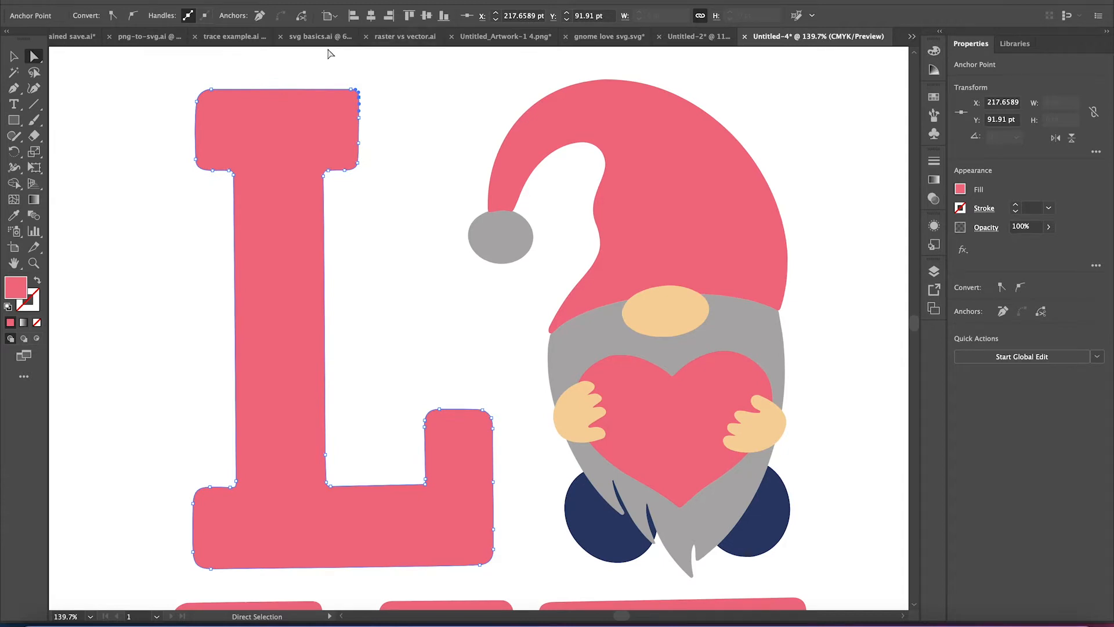
click(233, 36)
scroll(313, 165, down, 5)
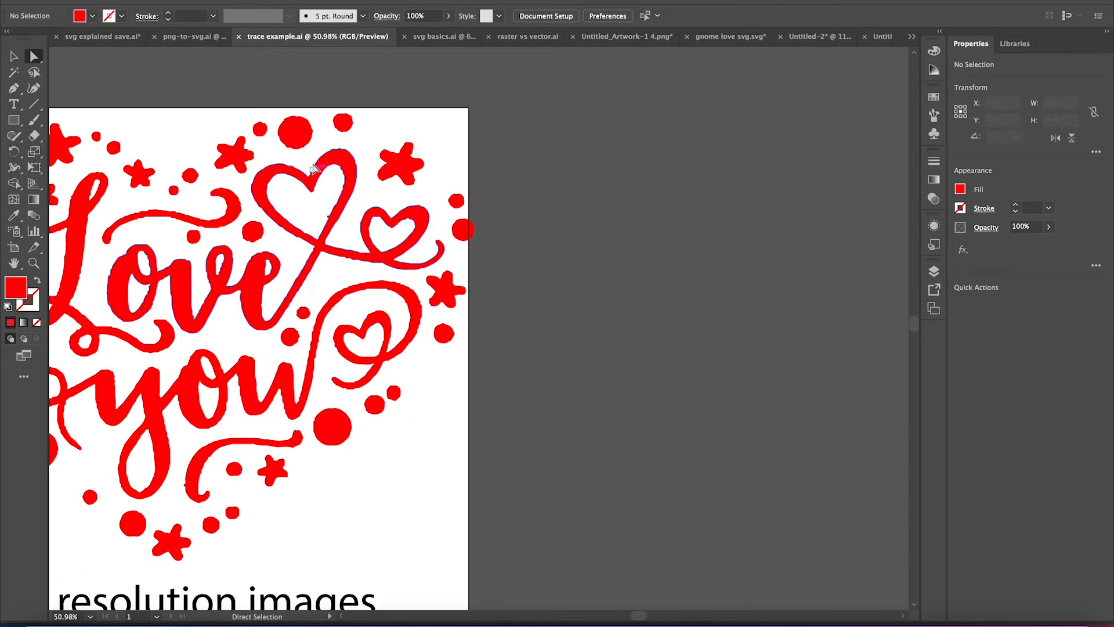
scroll(312, 164, down, 2)
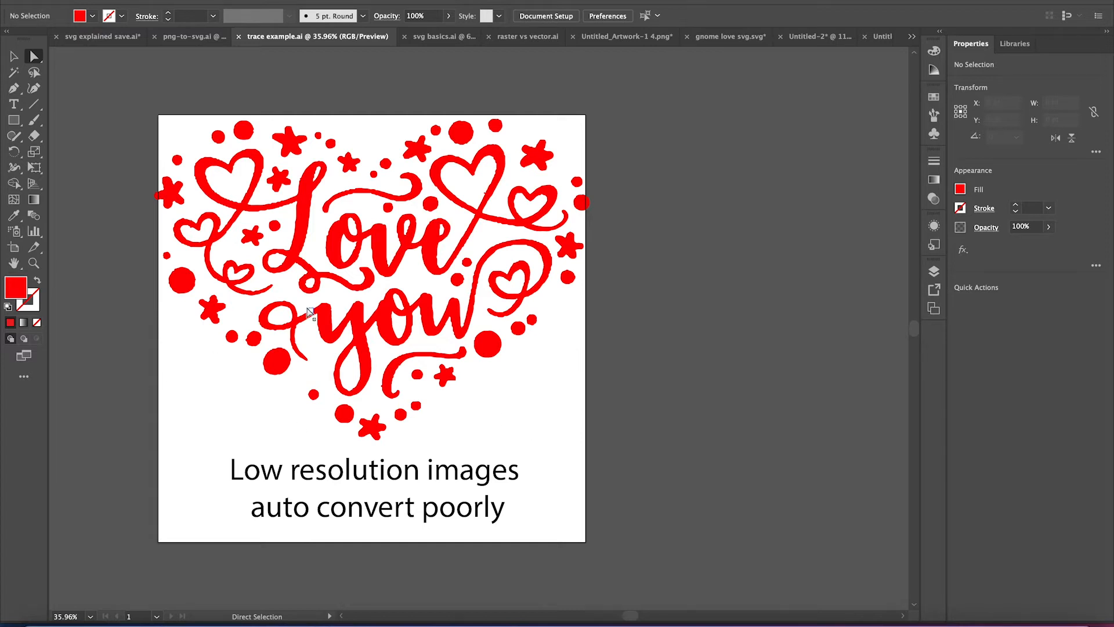
scroll(309, 313, up, 3)
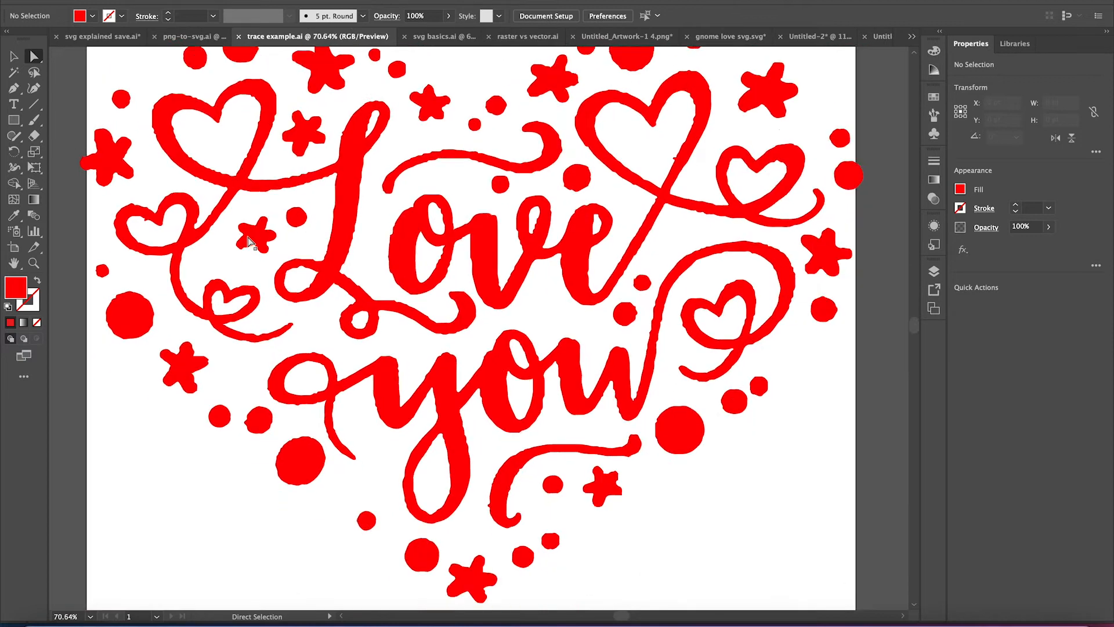
scroll(616, 141, down, 2)
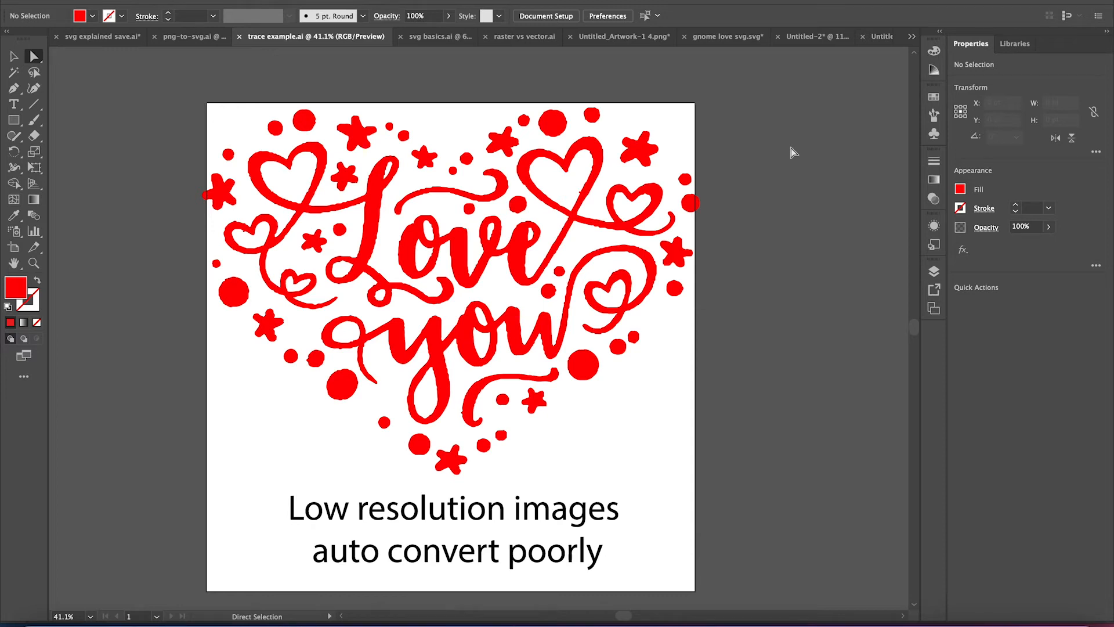
drag(802, 122, 168, 400)
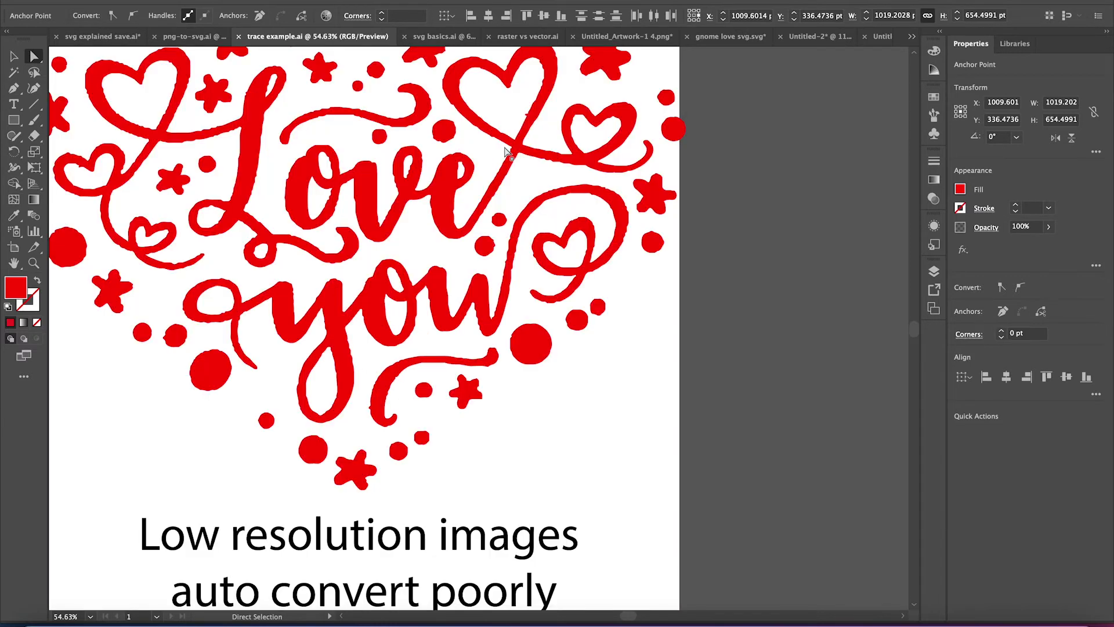
click(505, 153)
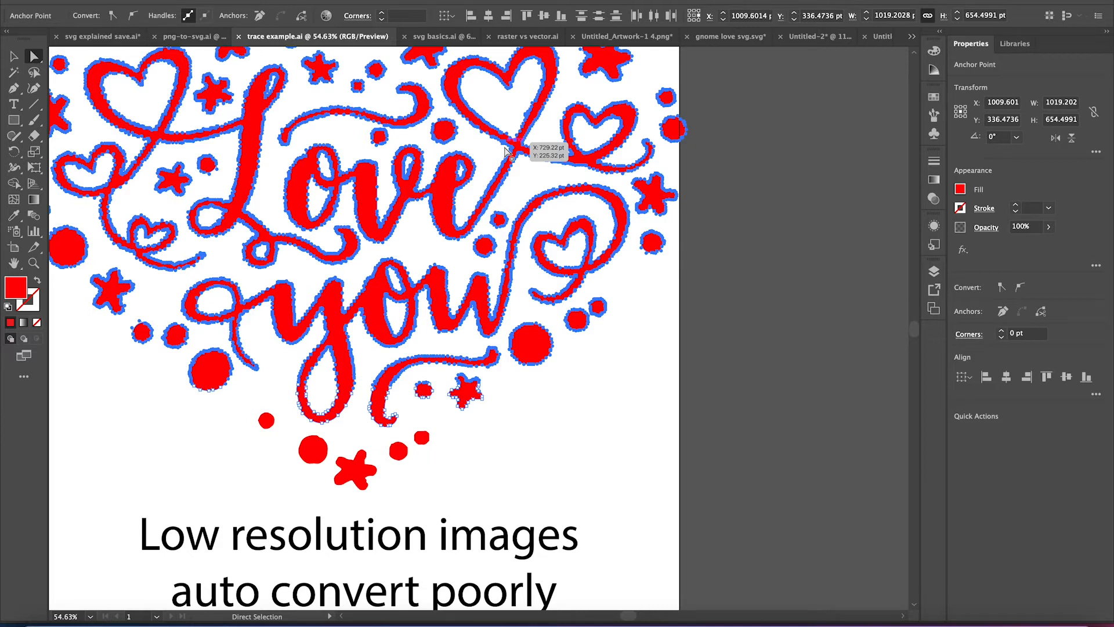
scroll(505, 151, up, 2)
scroll(506, 150, down, 6)
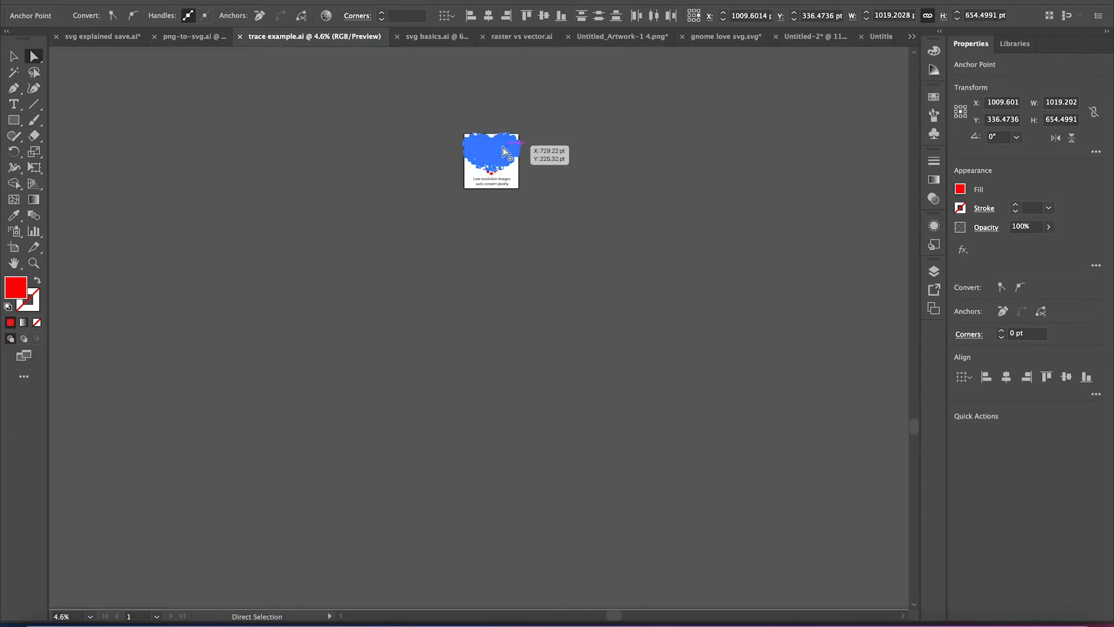
scroll(505, 151, up, 1)
scroll(505, 151, up, 1)
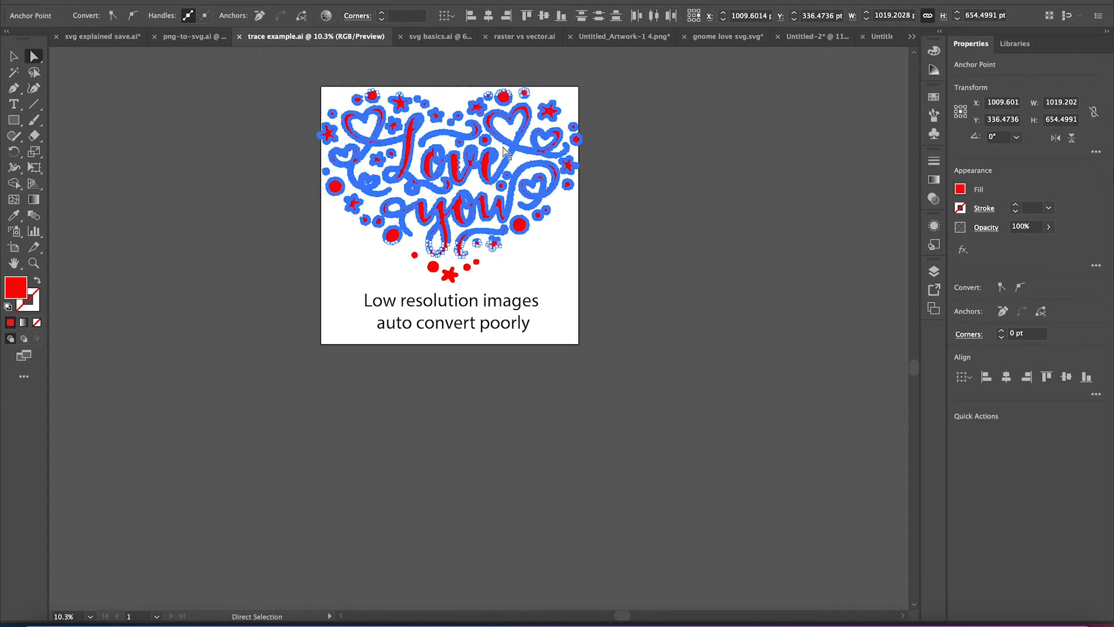
scroll(505, 150, up, 3)
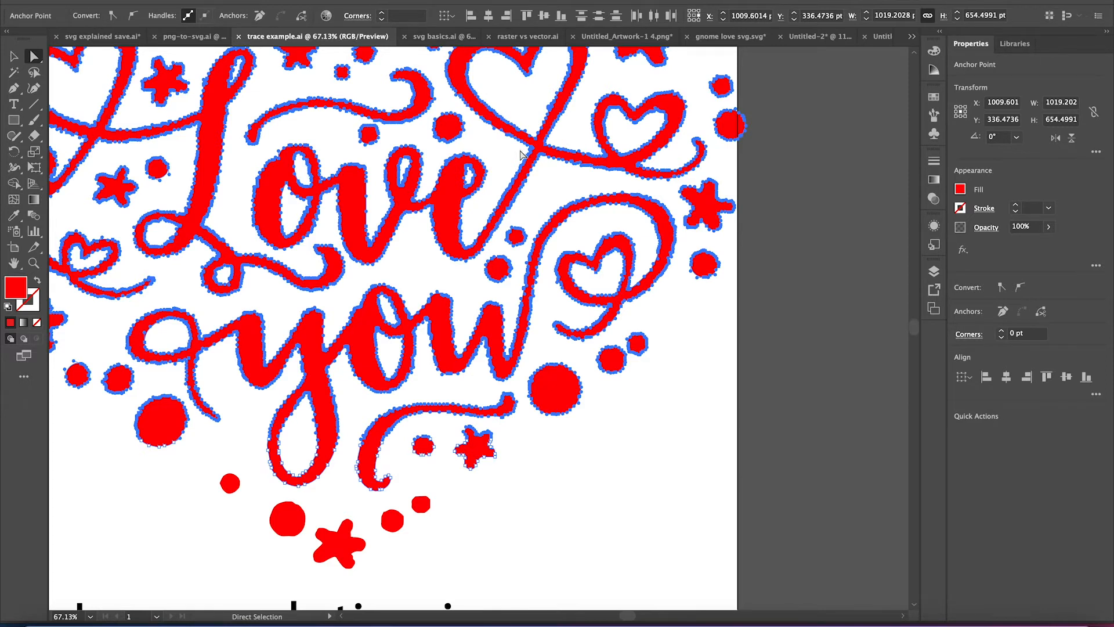
scroll(468, 150, up, 2)
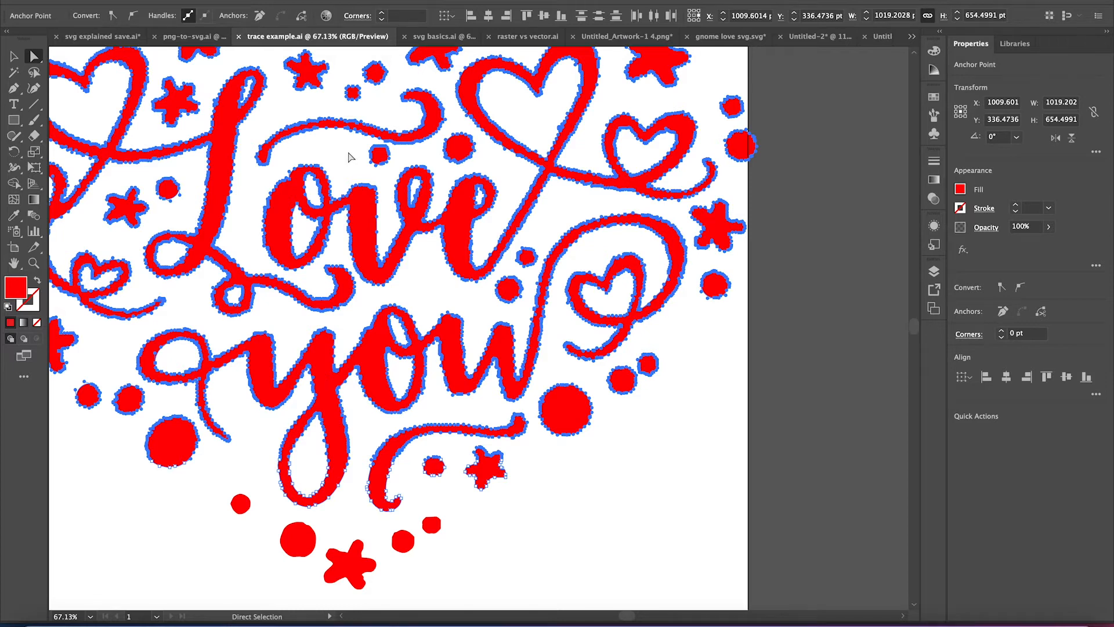
scroll(349, 157, up, 5)
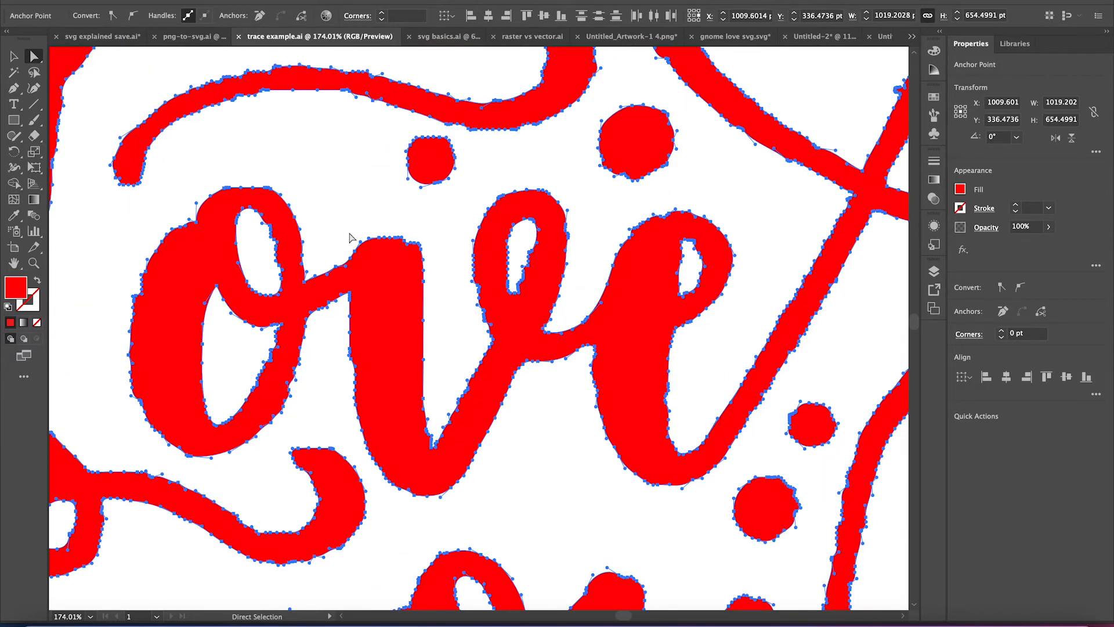
scroll(349, 237, down, 3)
scroll(349, 237, down, 2)
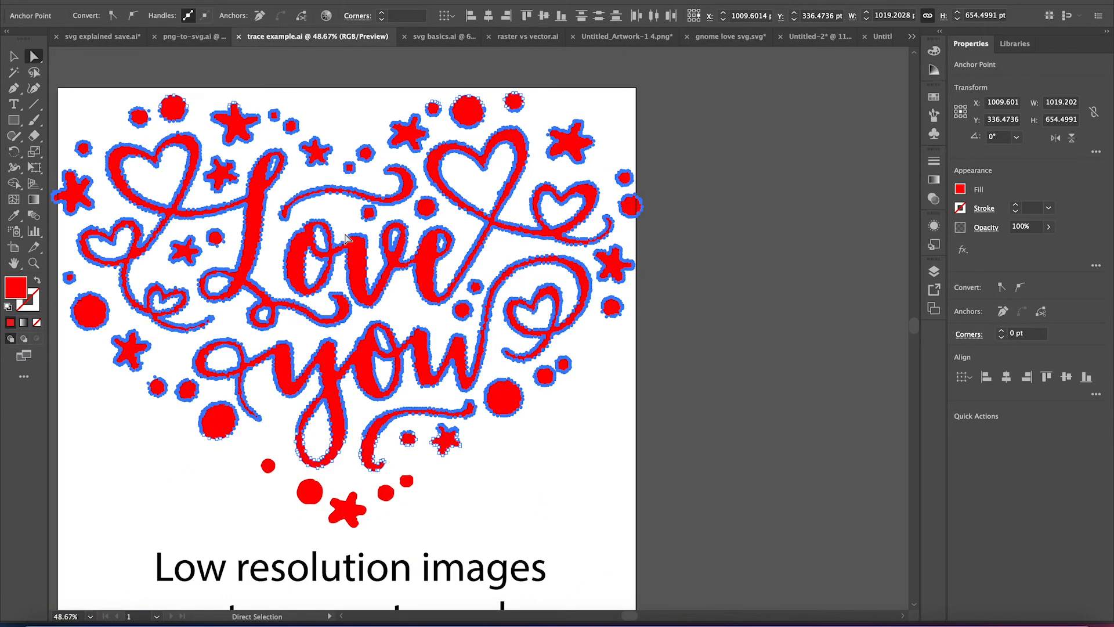
scroll(347, 239, up, 1)
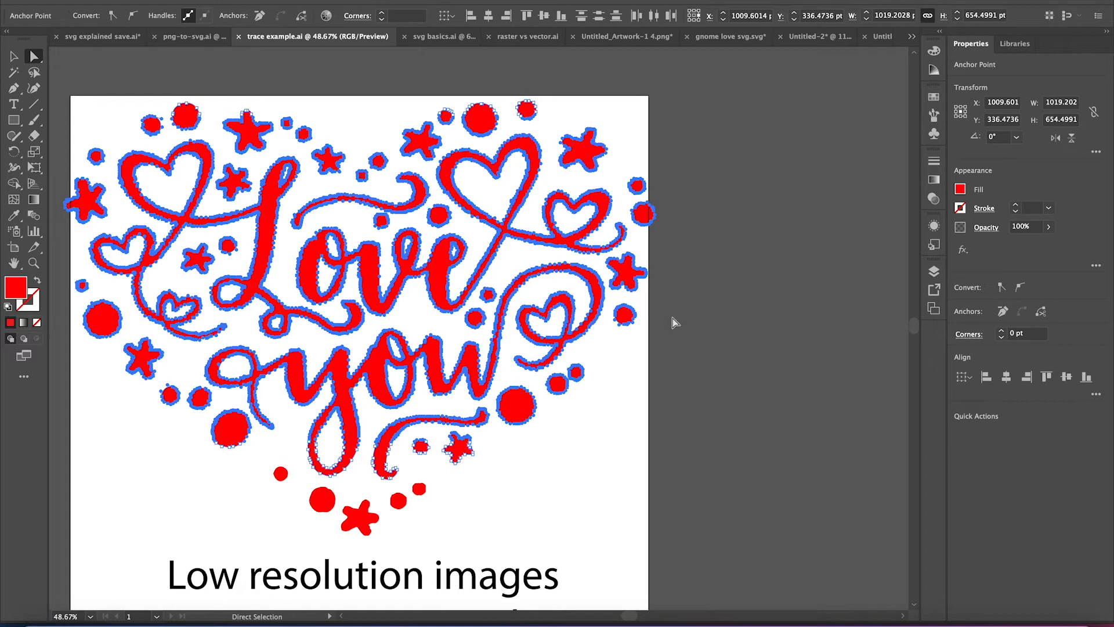
click(766, 194)
- Marquee-select the entire heart artwork with the Selection tool and reach Simplify under Object > Path
key(v)
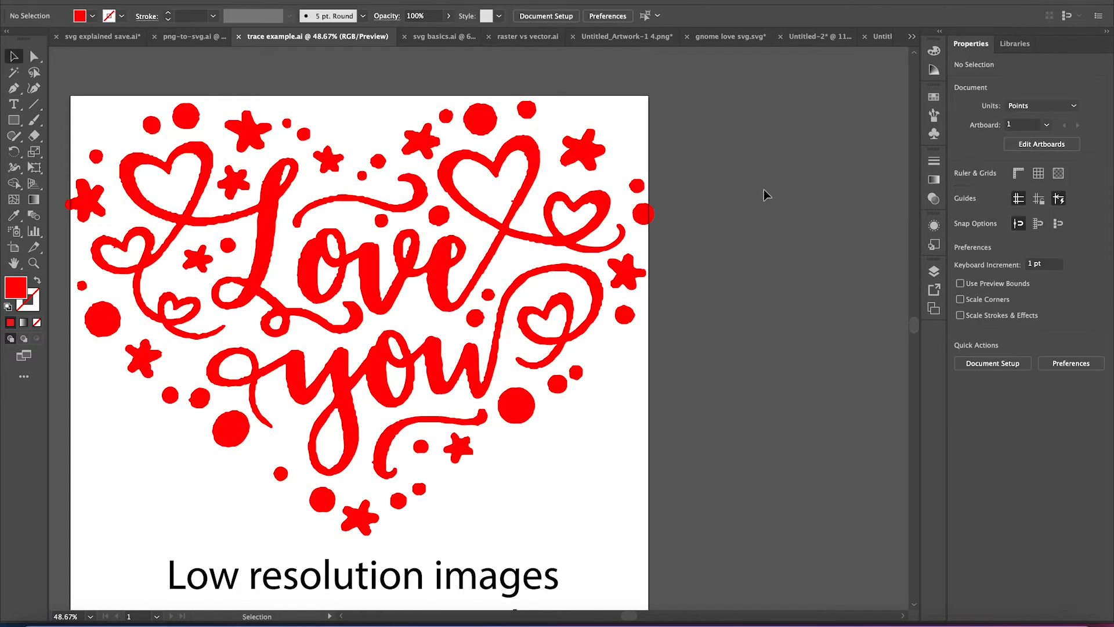
drag(777, 91, 77, 546)
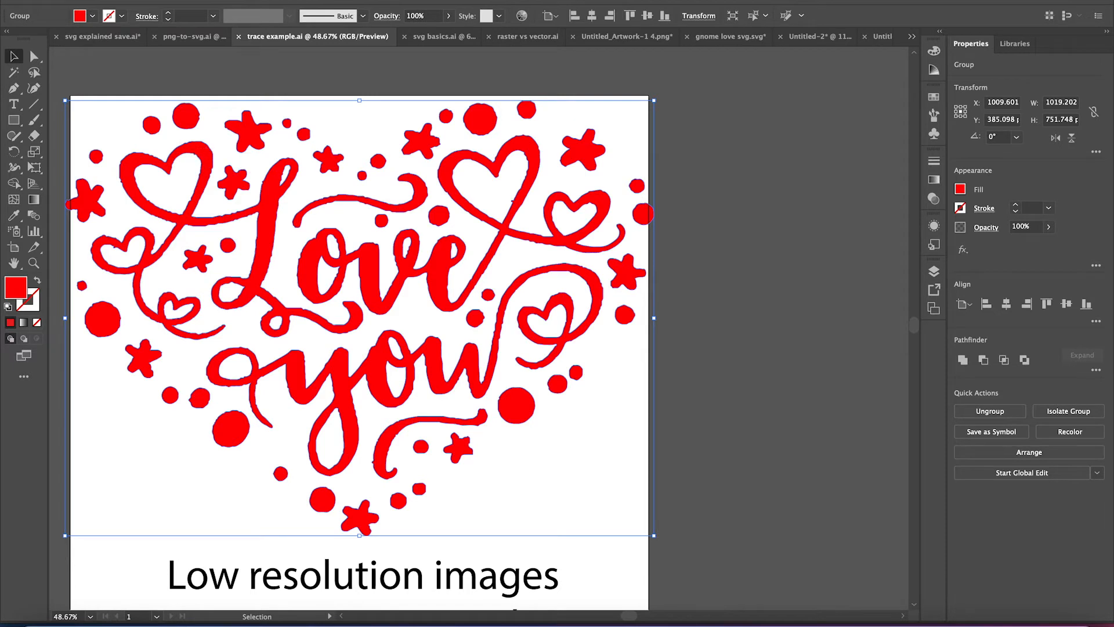
click(148, 1)
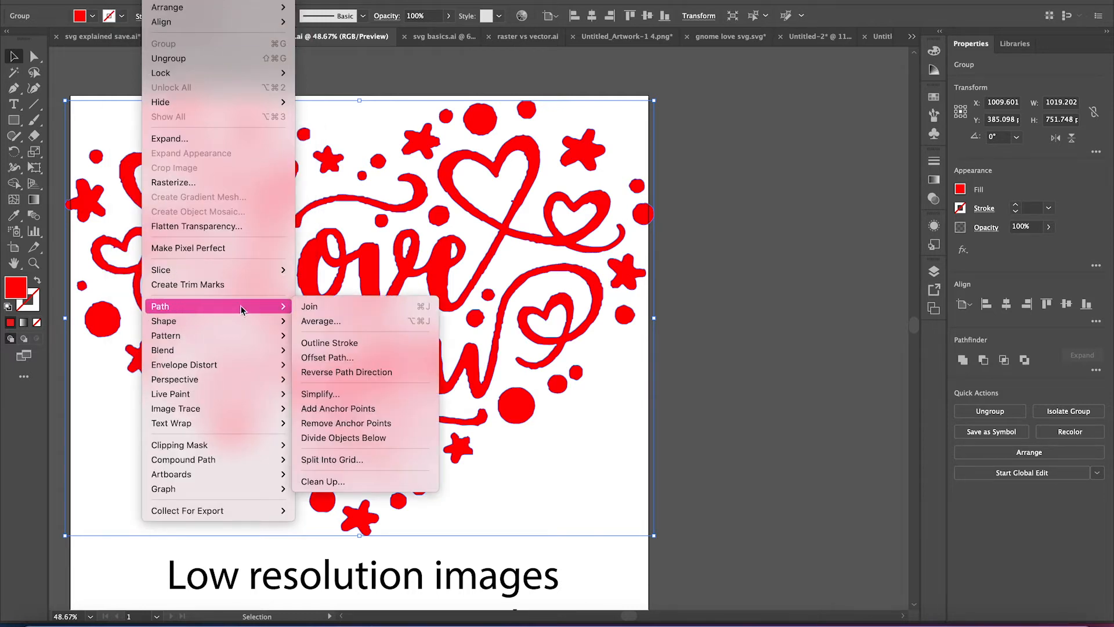
mouse_move(160, 307)
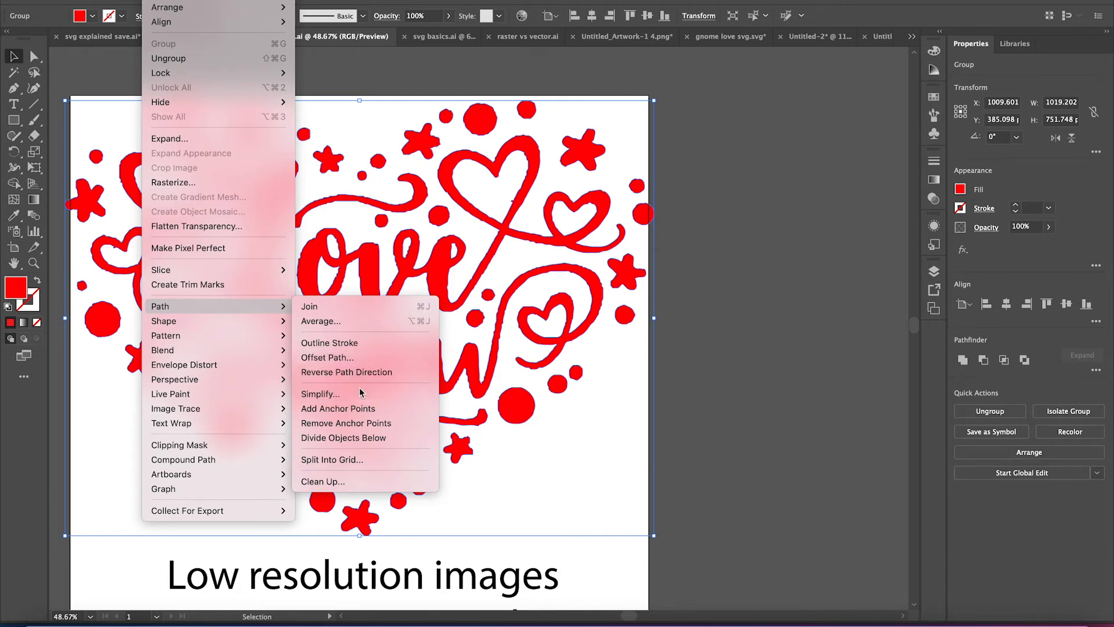
key(Escape)
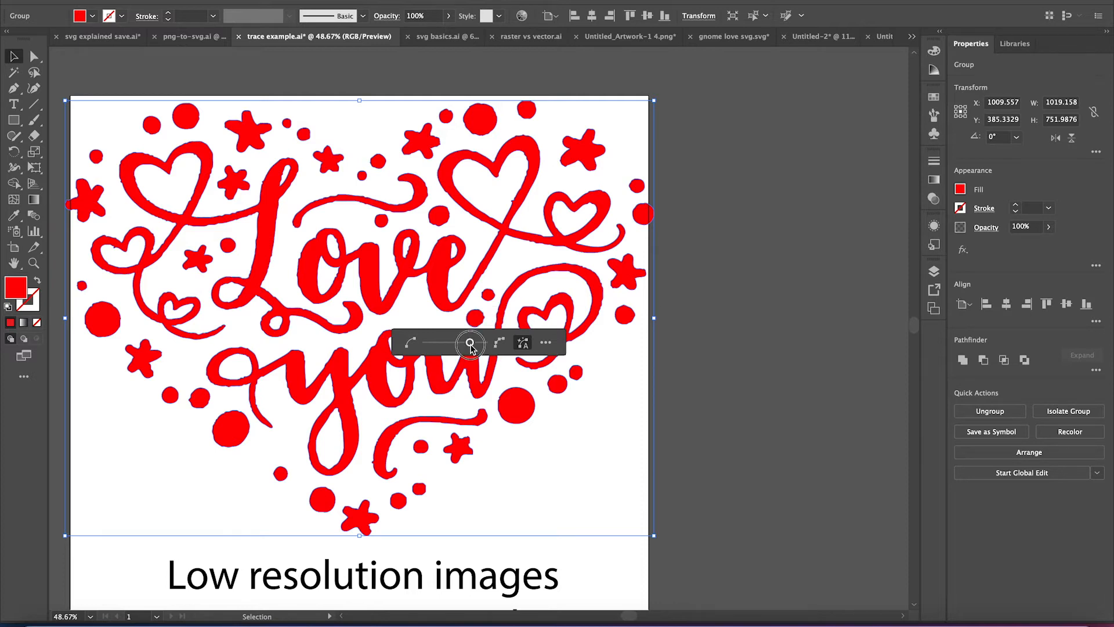
- Drag the Simplify slider down to about 350 points, accept it, and reselect the heart group
drag(475, 346, 437, 346)
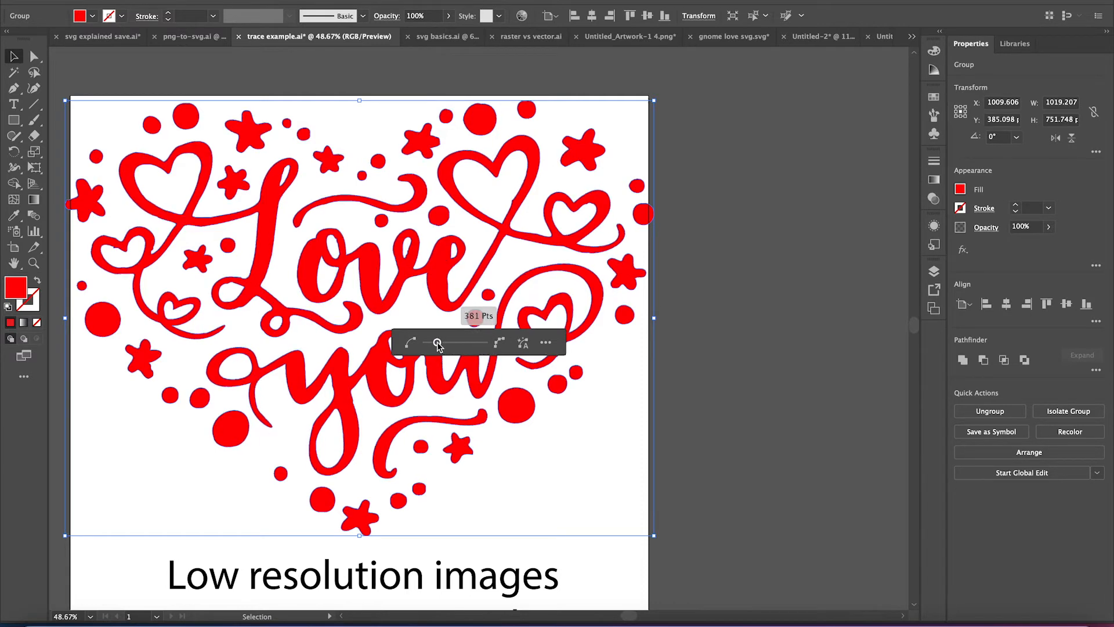
drag(437, 346, 436, 346)
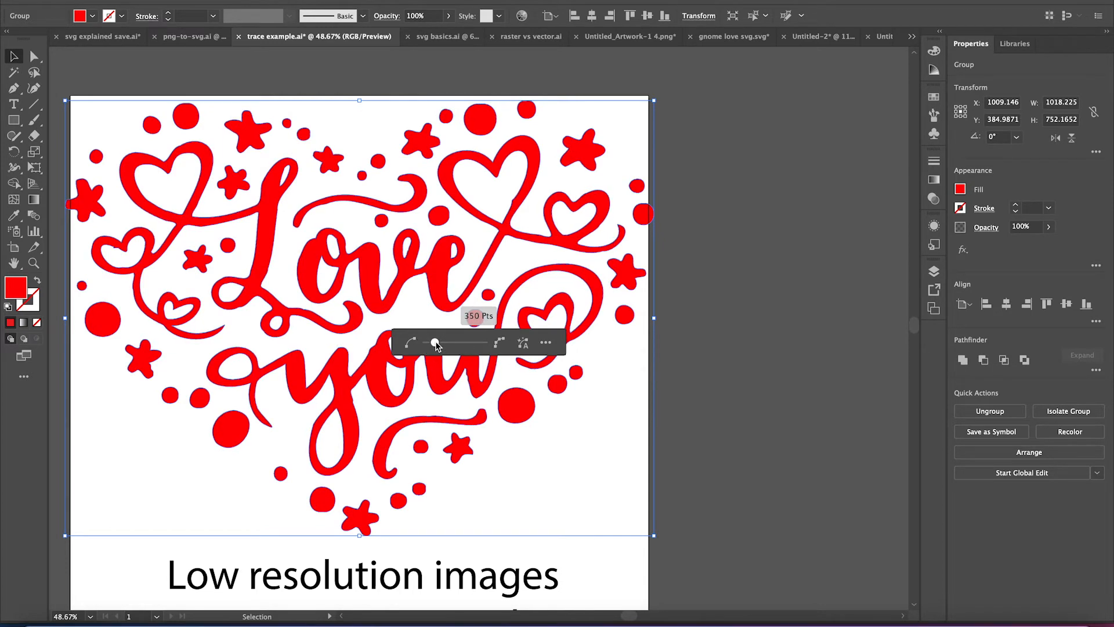
click(721, 348)
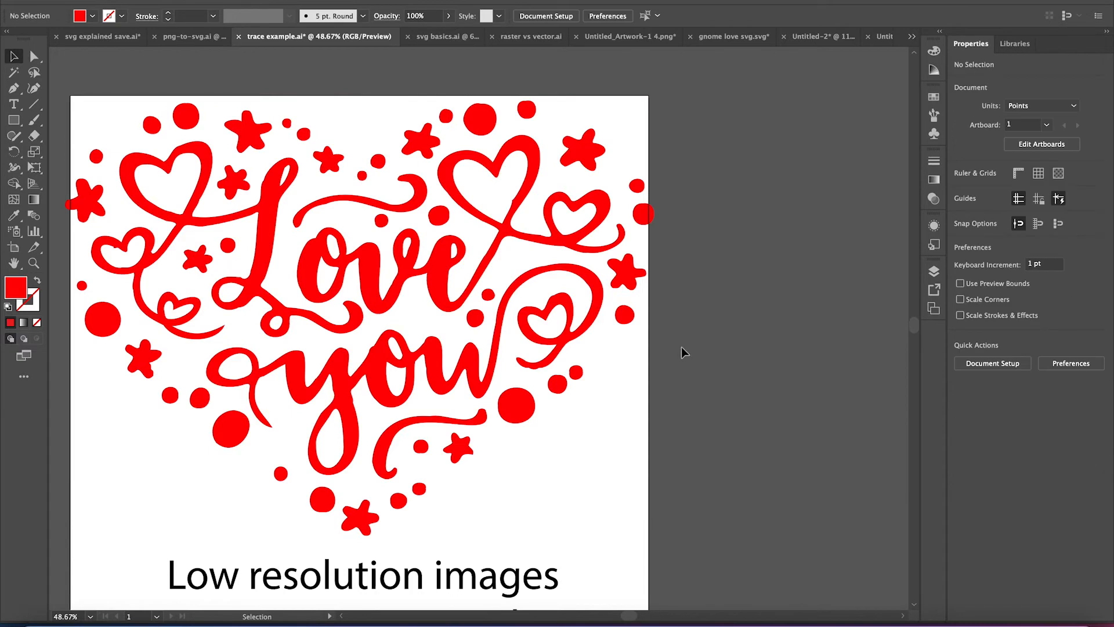
scroll(432, 341, up, 3)
scroll(433, 342, down, 4)
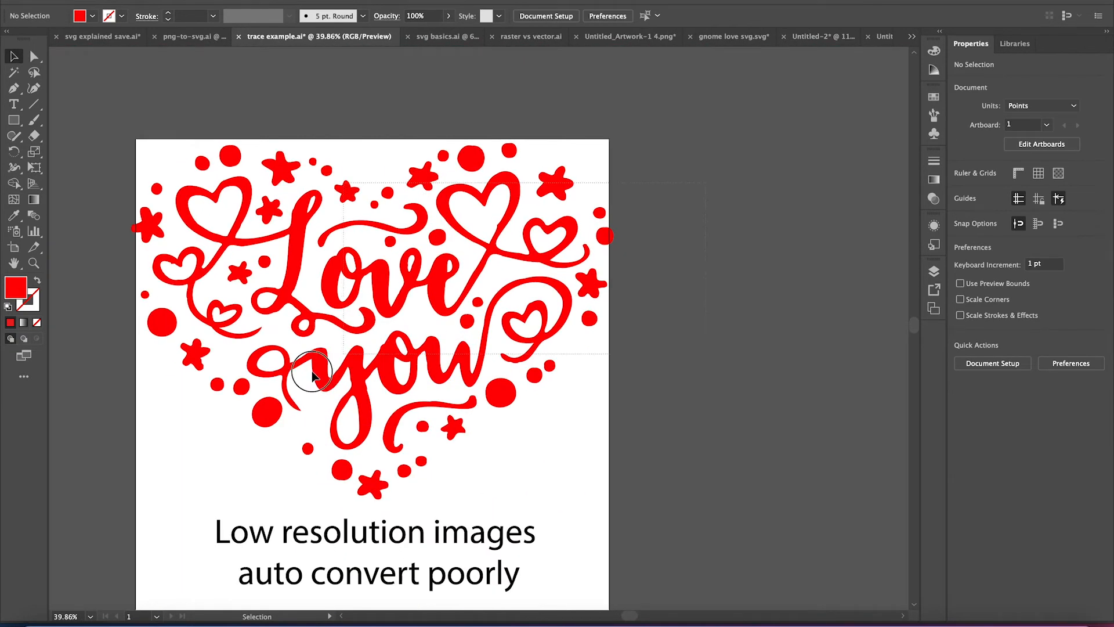
click(154, 453)
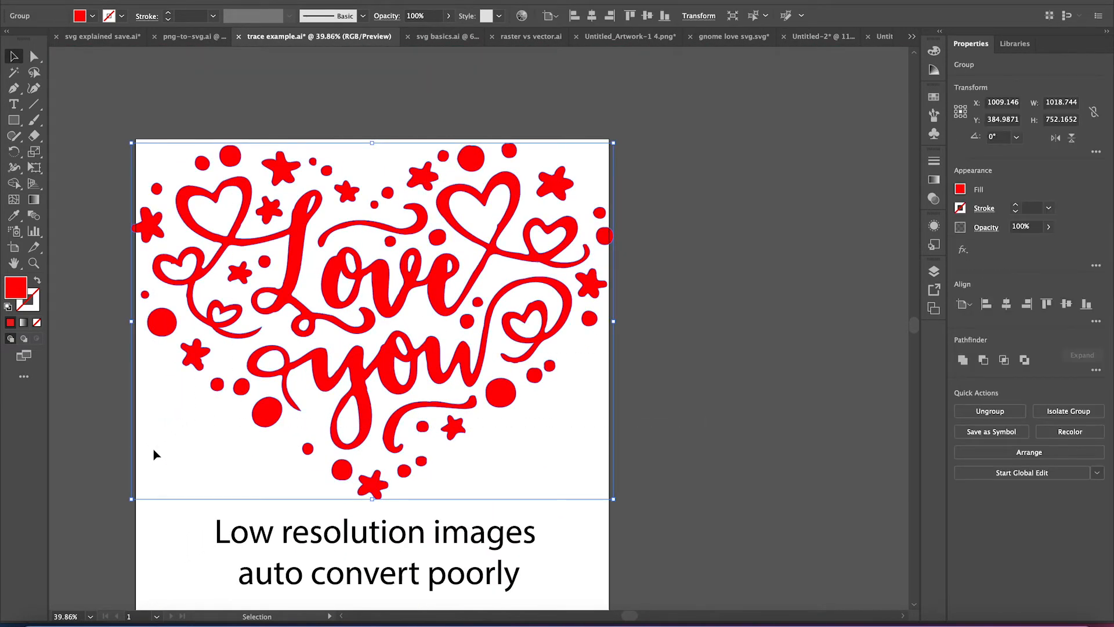
key(a)
scroll(386, 186, up, 5)
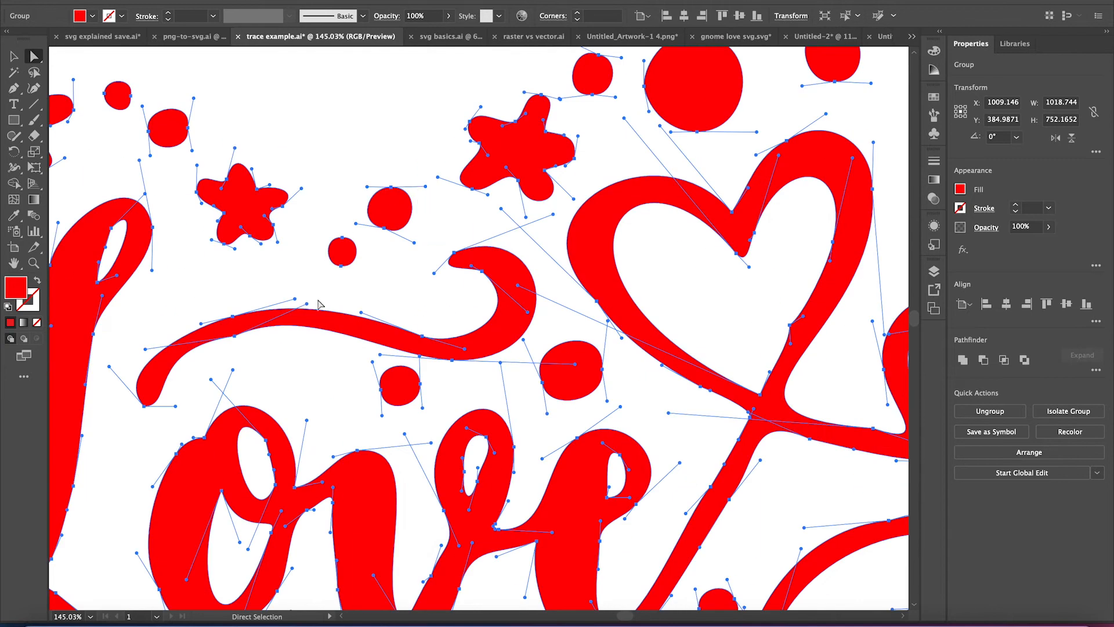
scroll(319, 305, down, 3)
scroll(349, 396, up, 1)
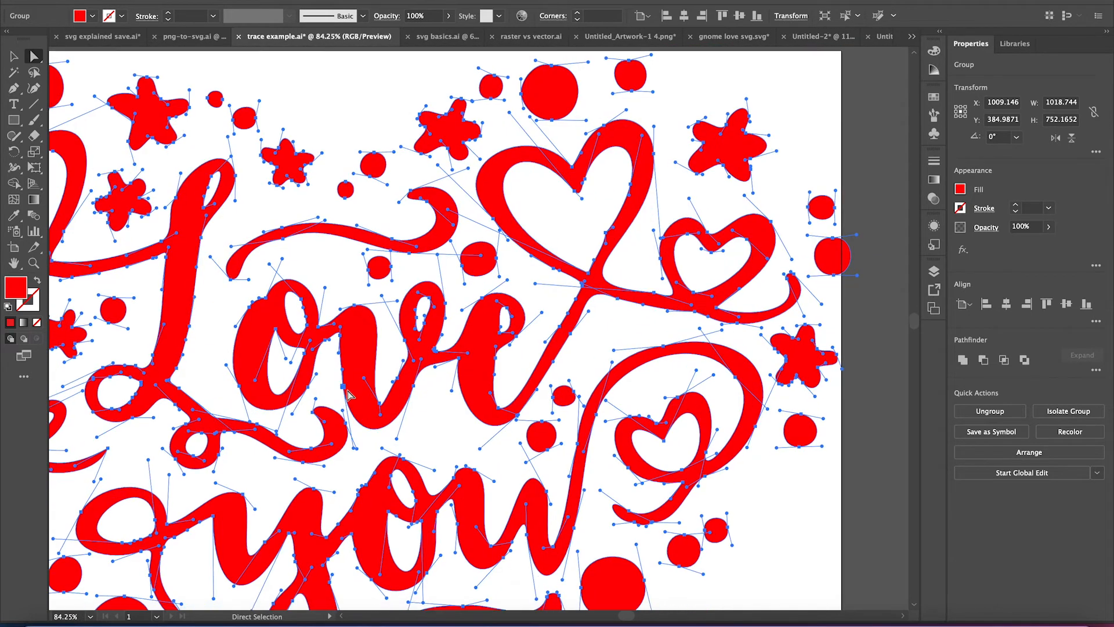
scroll(349, 397, down, 2)
scroll(348, 396, left, 1)
scroll(347, 395, up, 2)
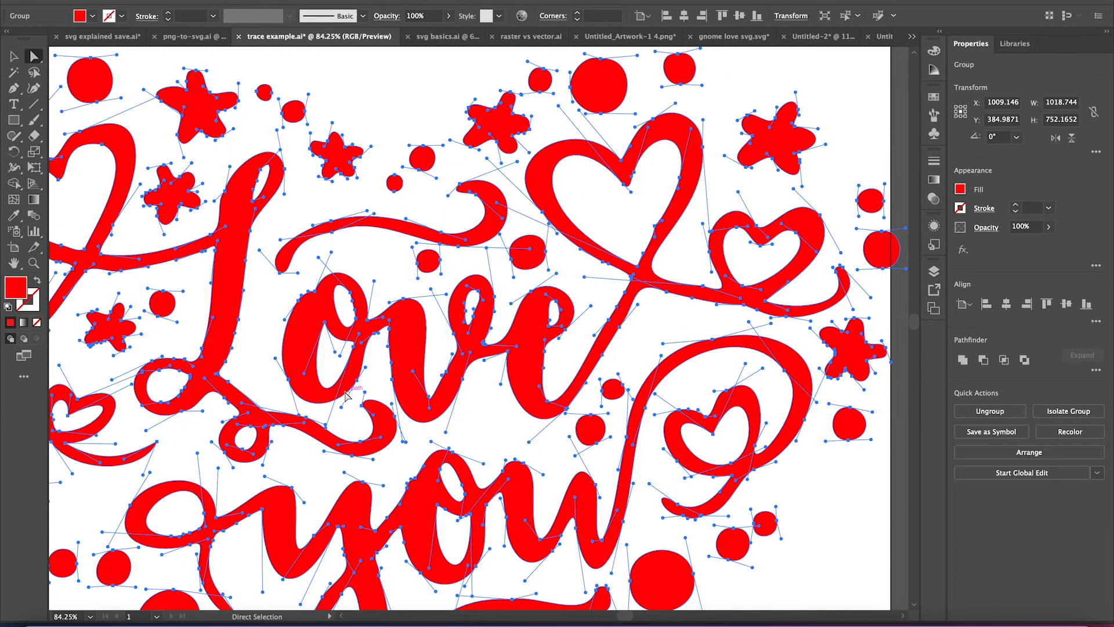
scroll(345, 396, down, 3)
scroll(253, 340, up, 4)
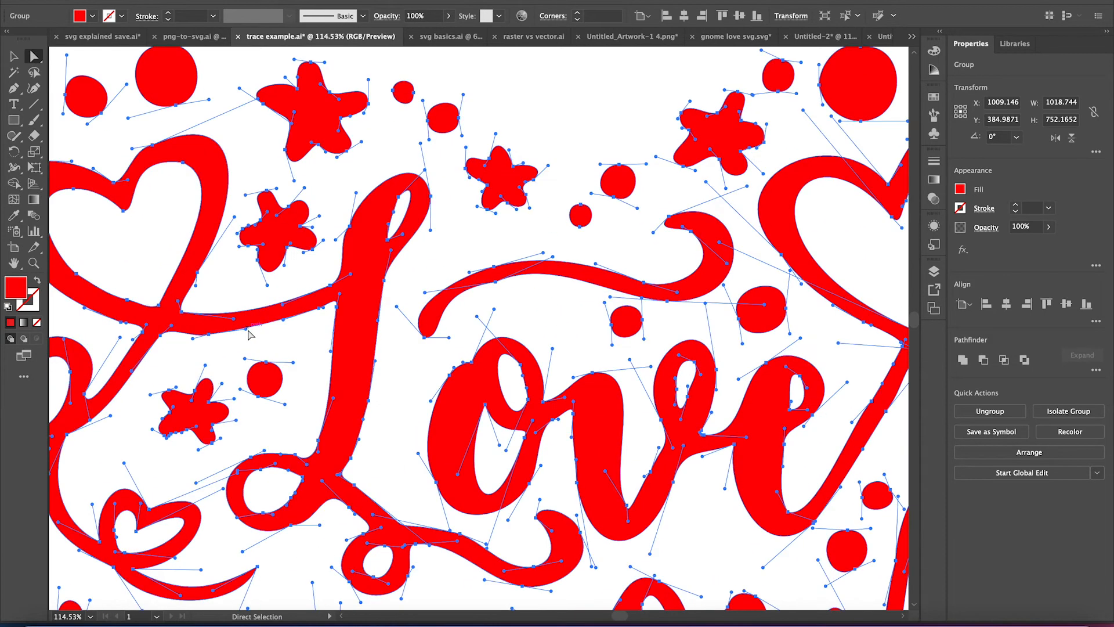
scroll(250, 333, up, 2)
scroll(253, 331, up, 3)
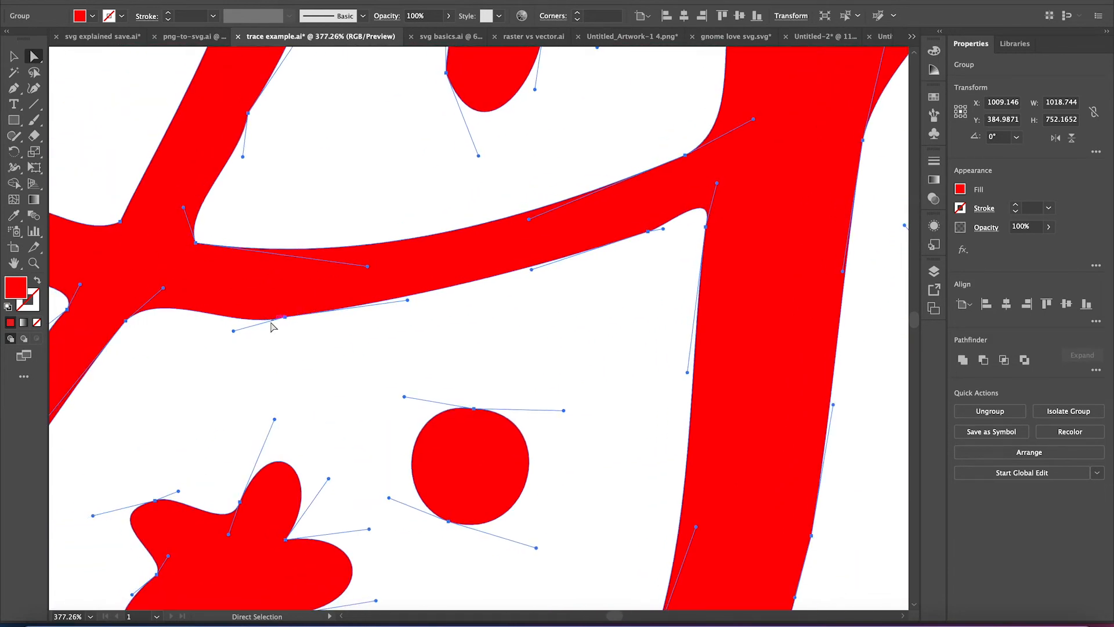
scroll(341, 369, down, 2)
scroll(316, 378, down, 2)
scroll(317, 378, down, 2)
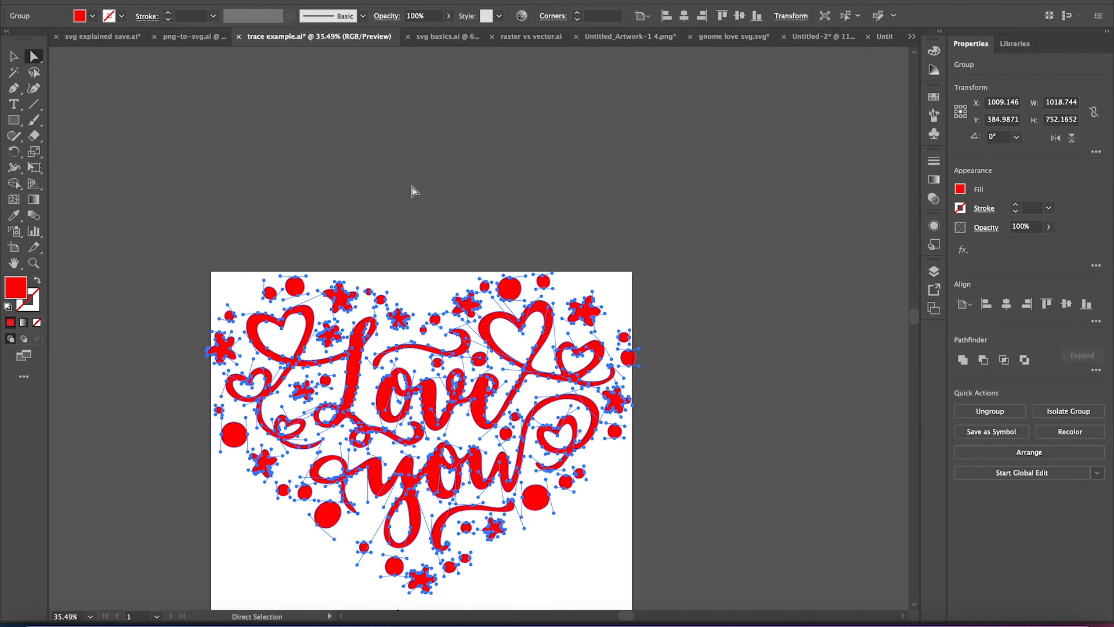
click(397, 207)
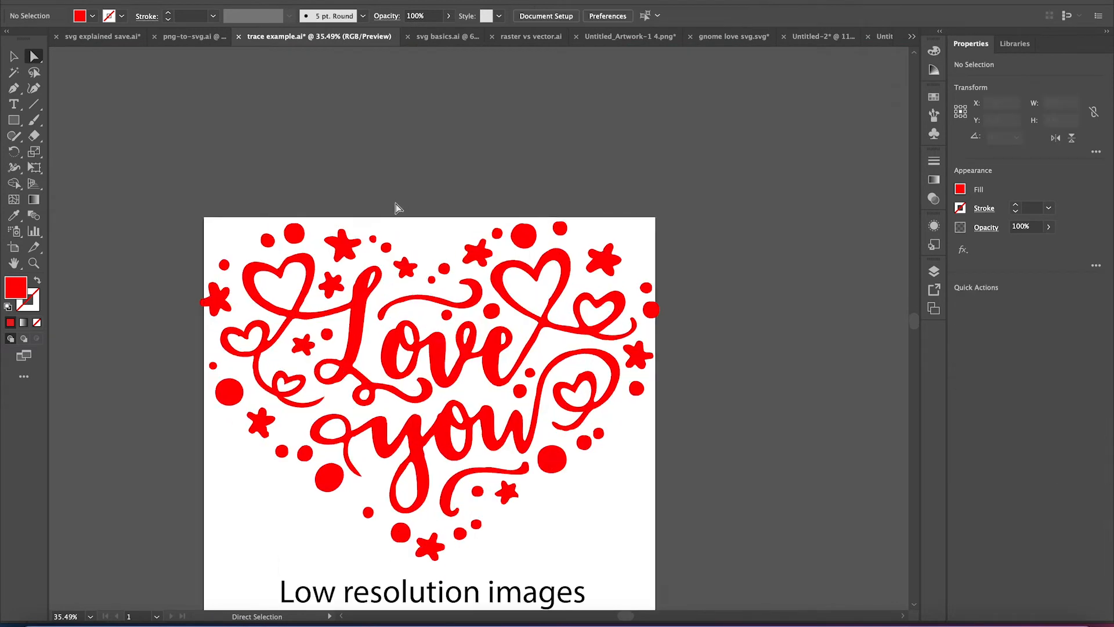
scroll(396, 206, up, 2)
scroll(397, 204, up, 1)
scroll(419, 441, up, 1)
scroll(372, 402, up, 1)
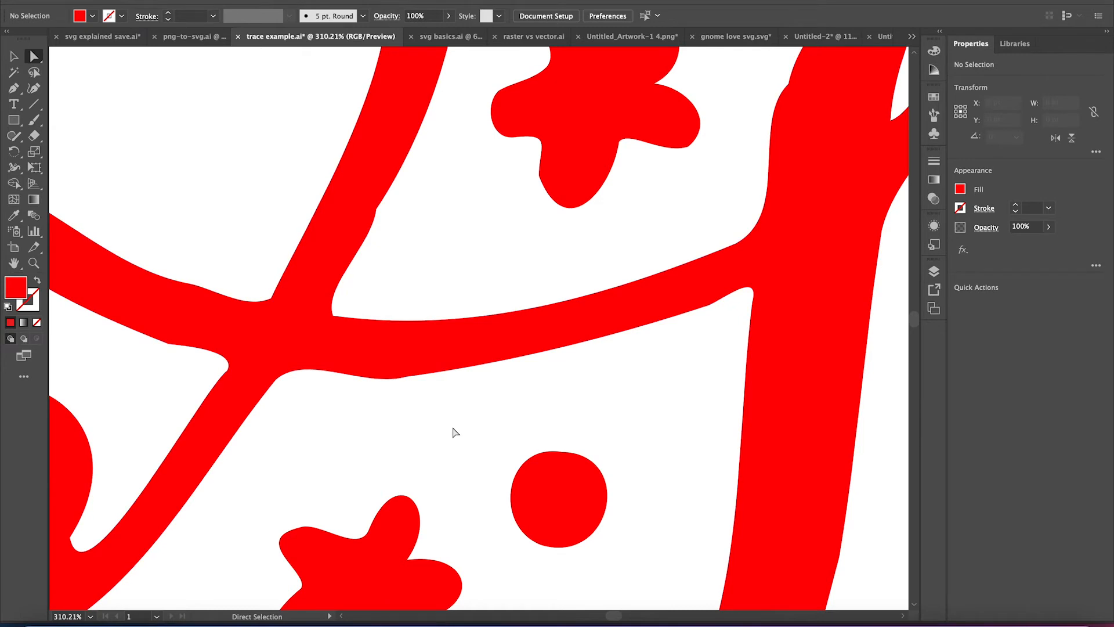
scroll(453, 432, down, 1)
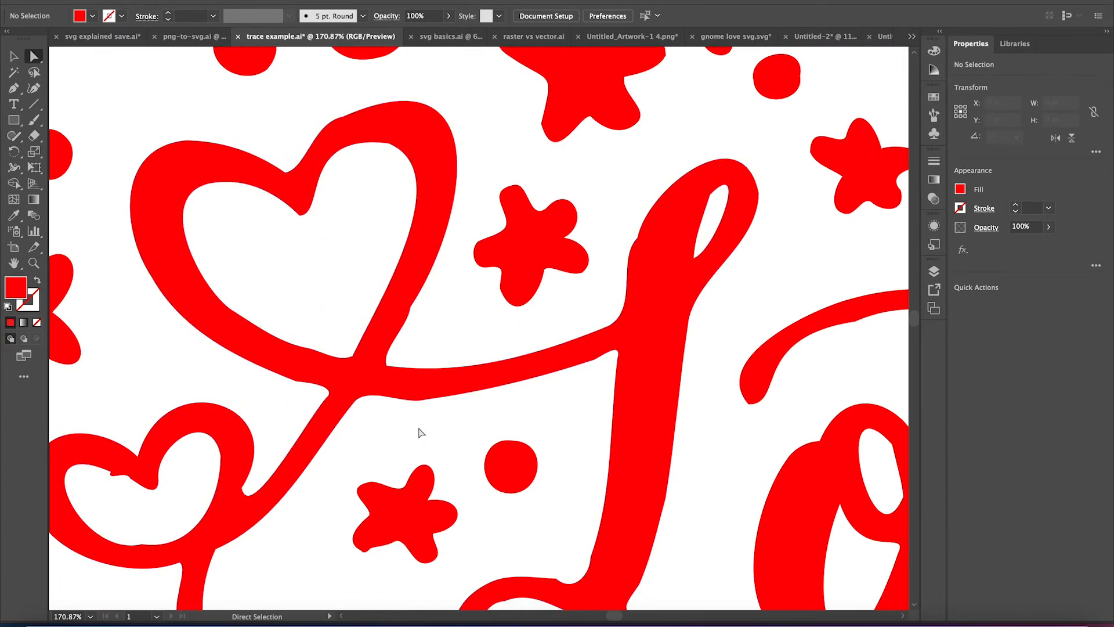
drag(446, 434, 237, 122)
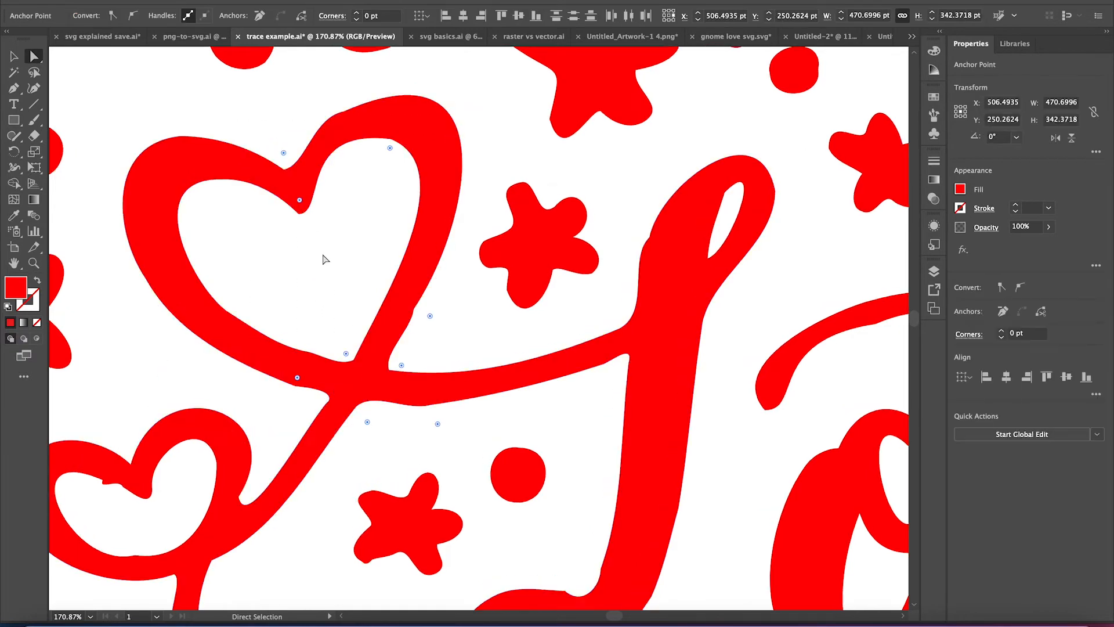
scroll(324, 260, up, 3)
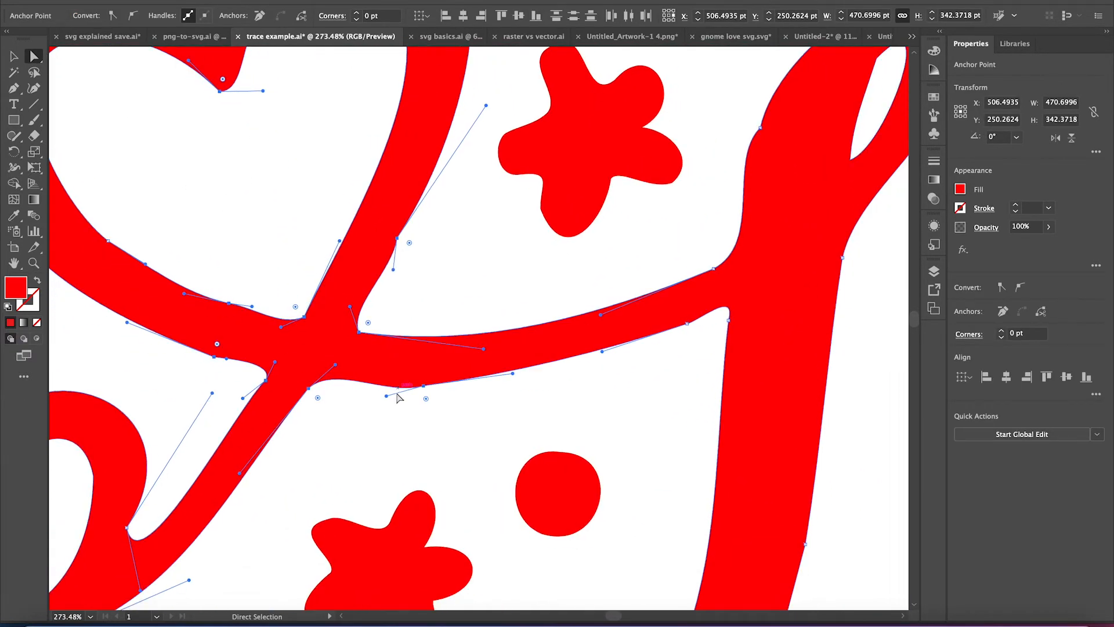
scroll(410, 418, up, 3)
- Nudge two lower-edge anchors upward and lengthen a curve handle to smooth the swash edge
click(366, 371)
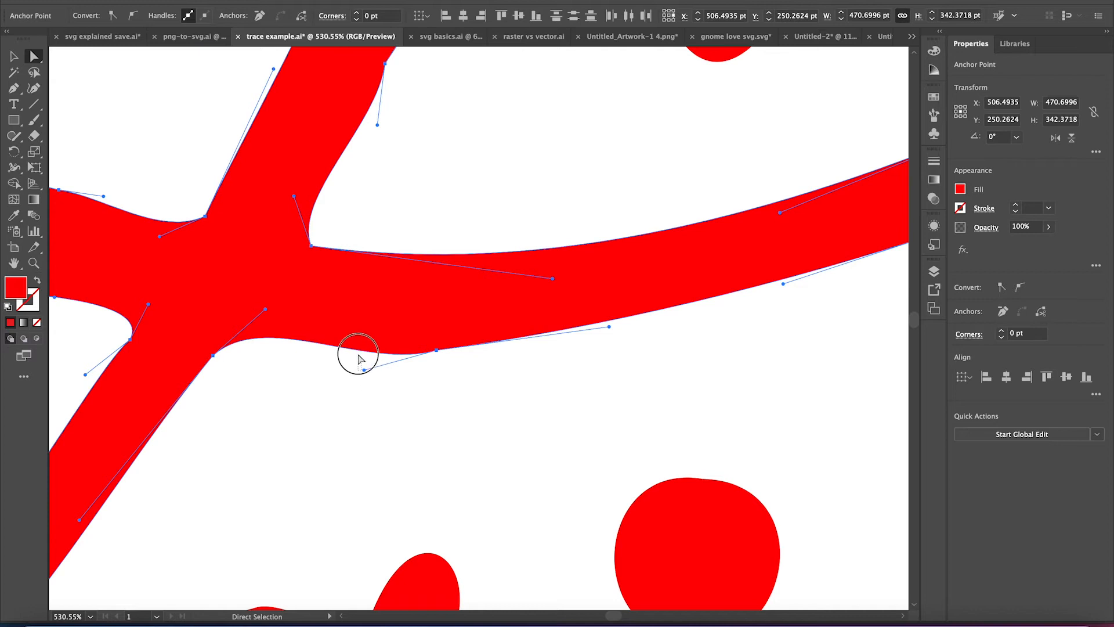
drag(366, 371, 363, 347)
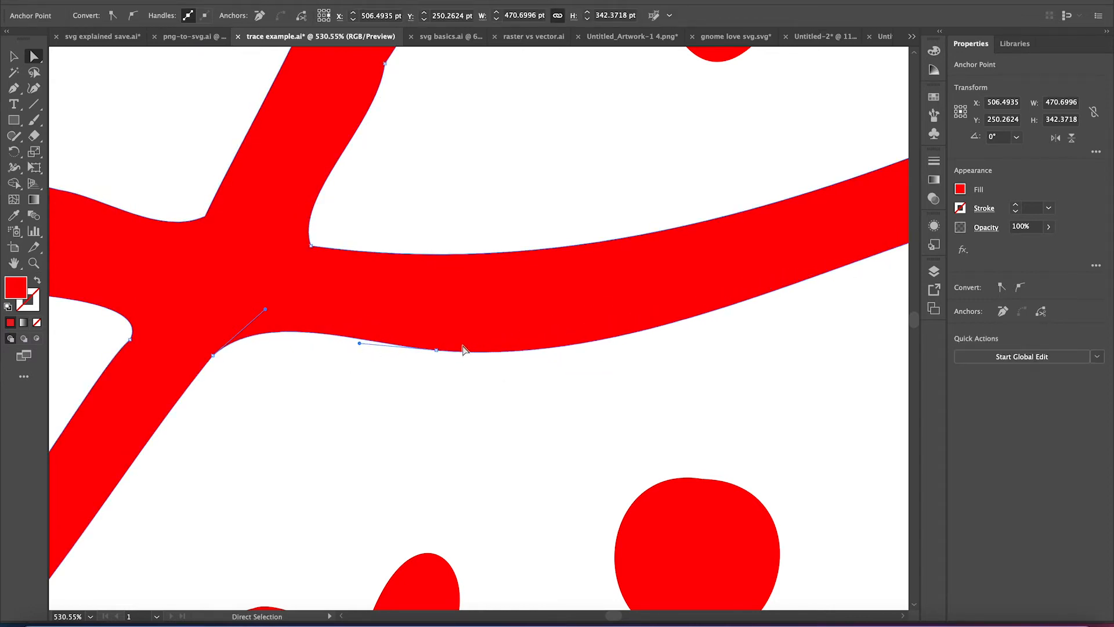
drag(436, 349, 609, 366)
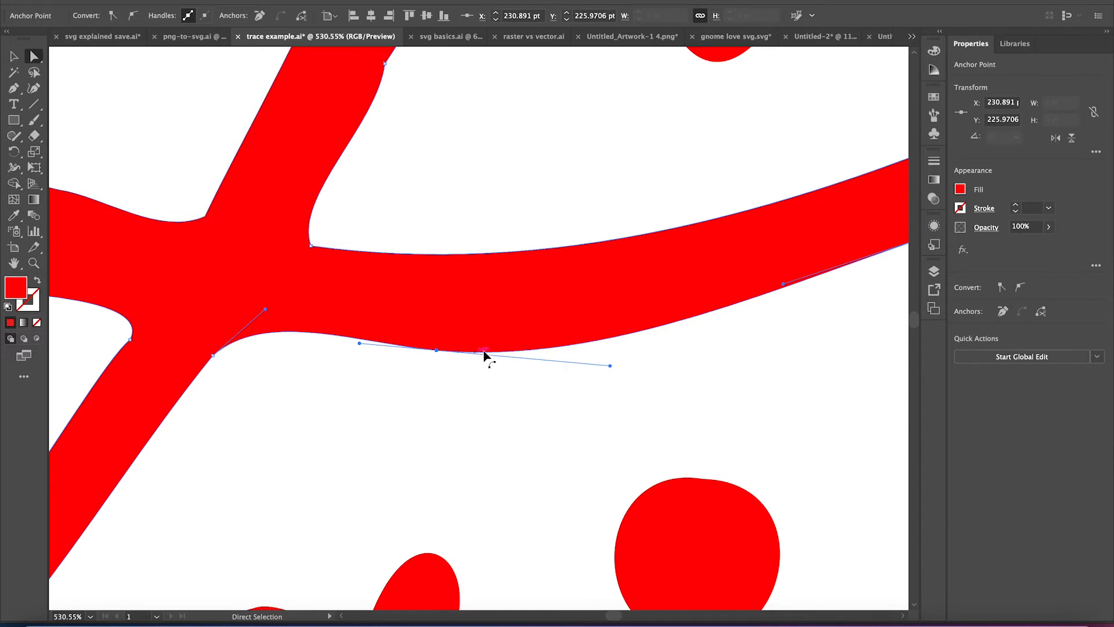
drag(438, 351, 440, 339)
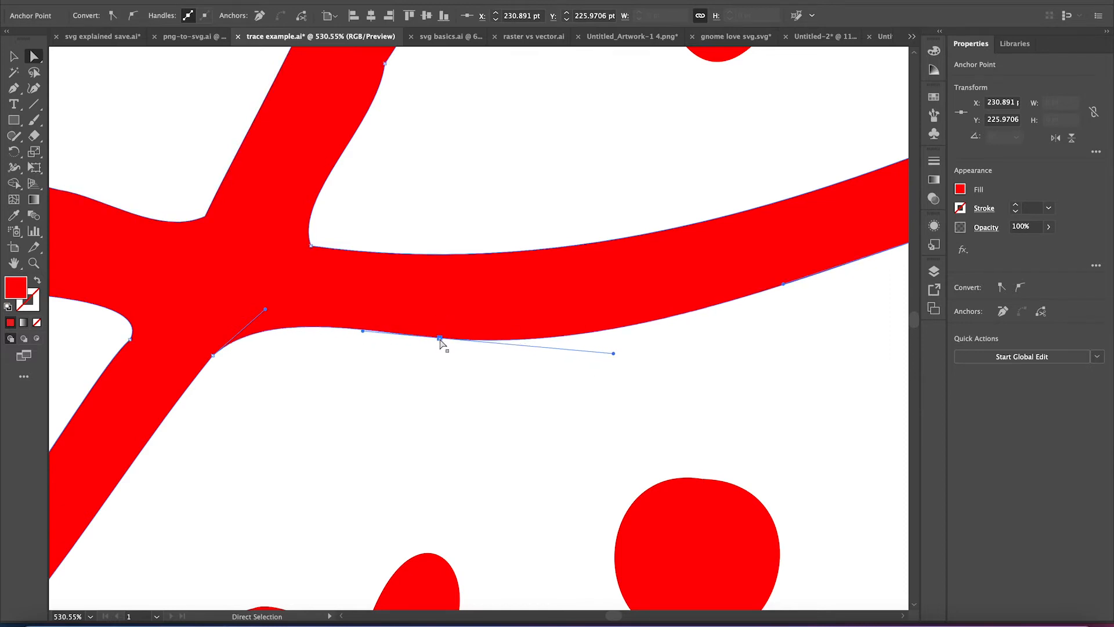
scroll(604, 350, down, 2)
- Shift another lower-edge point right and adjust its handle, then check the smoothed result
click(557, 335)
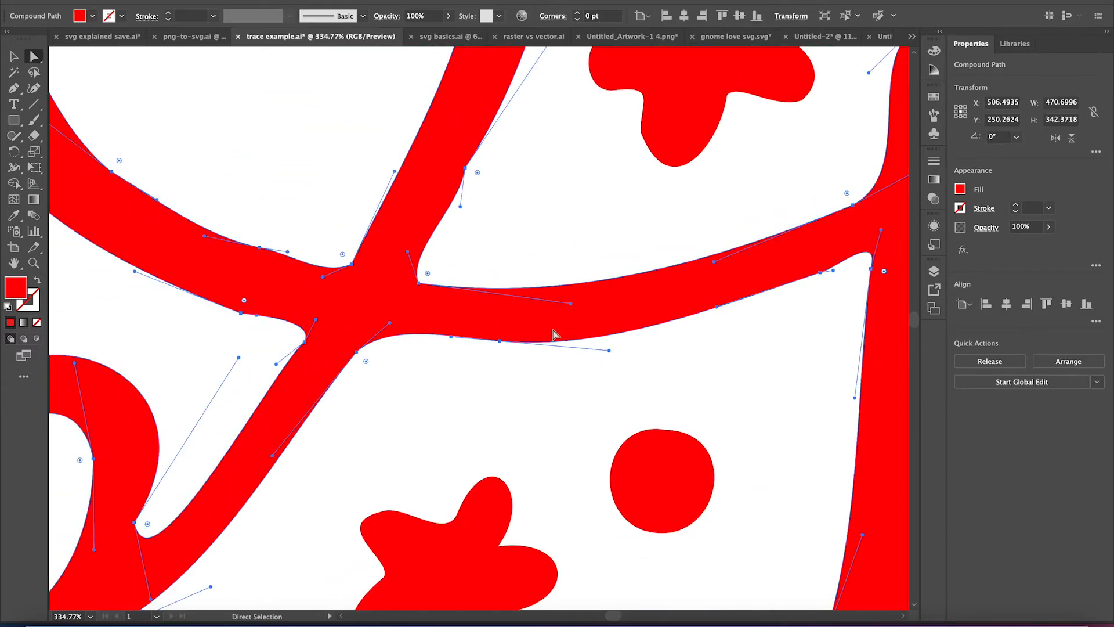
drag(499, 340, 530, 341)
drag(639, 347, 573, 336)
click(543, 375)
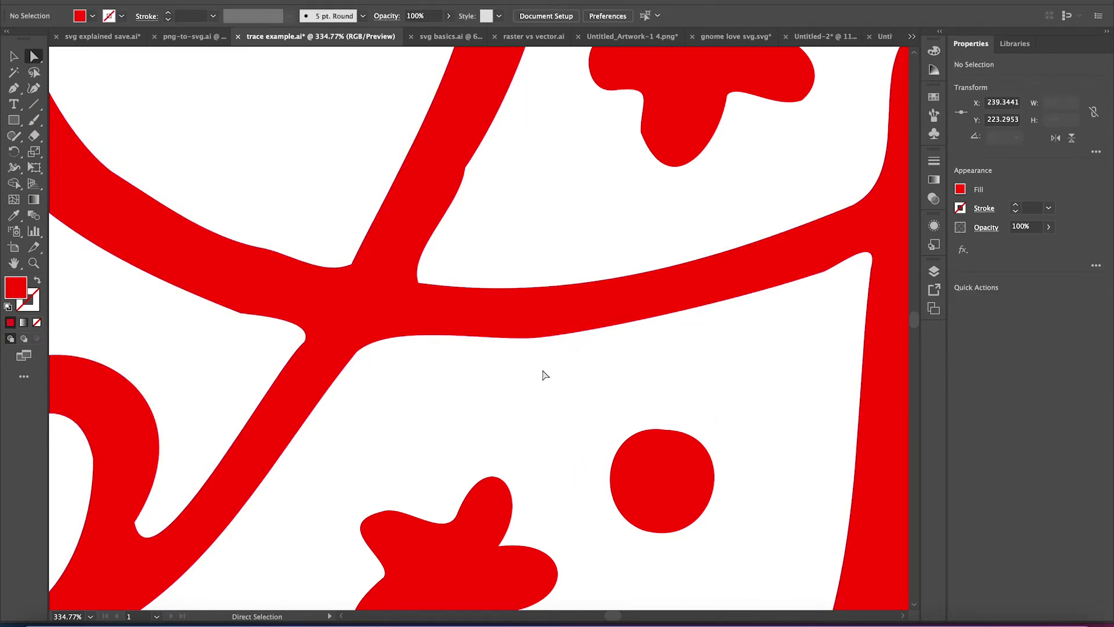
click(471, 328)
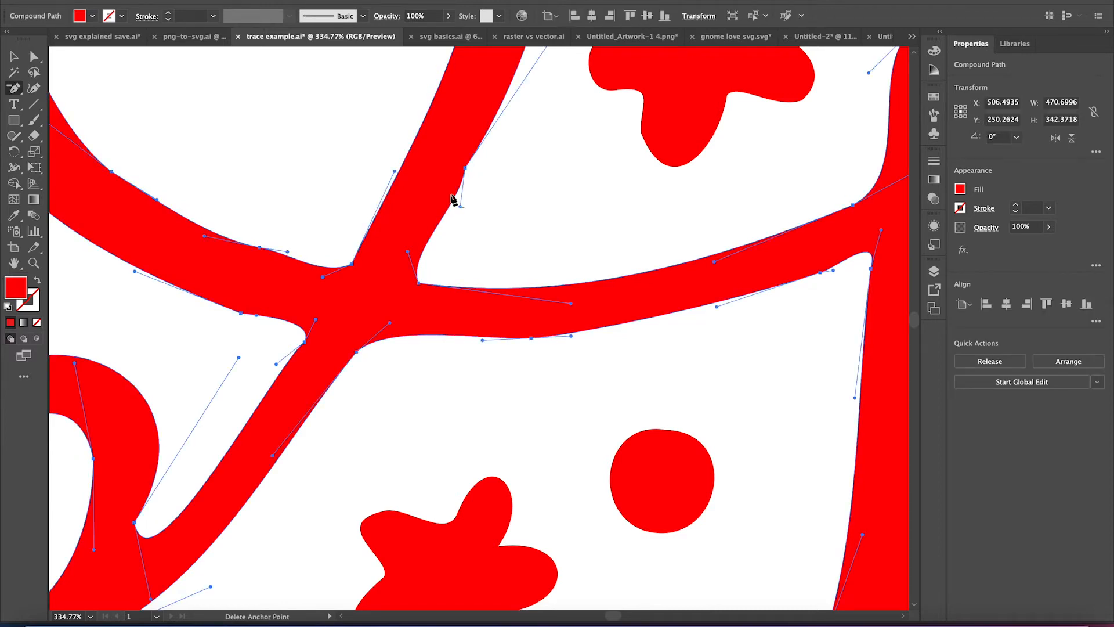
- Delete the stray anchor on the branch and reshape the junction's right edge, undoing one botched drag
key(minus)
click(464, 167)
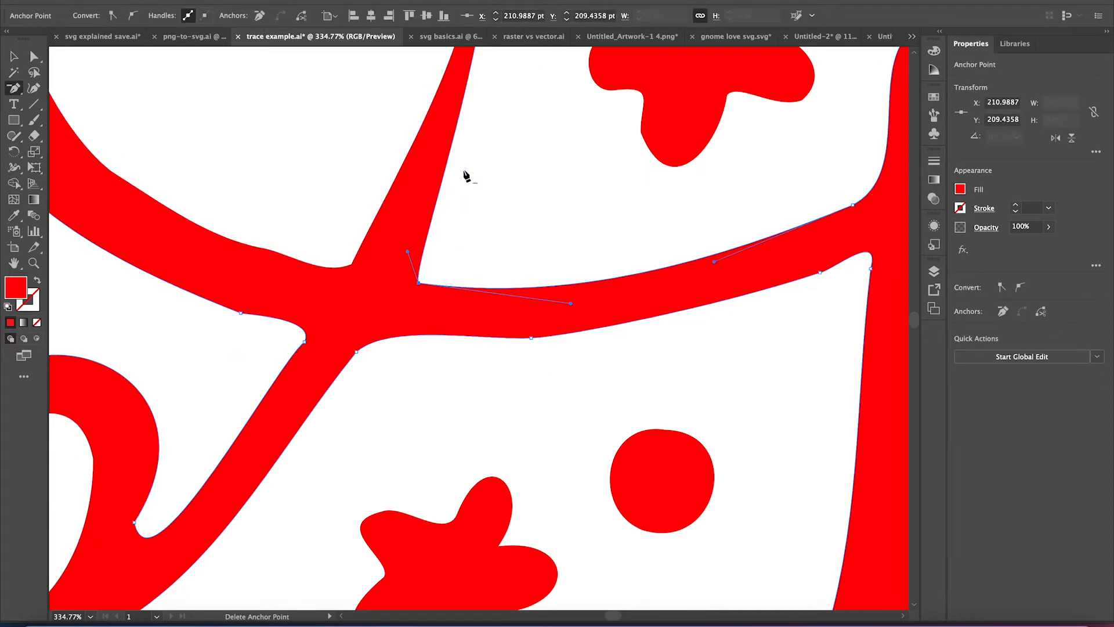
key(a)
drag(407, 251, 426, 253)
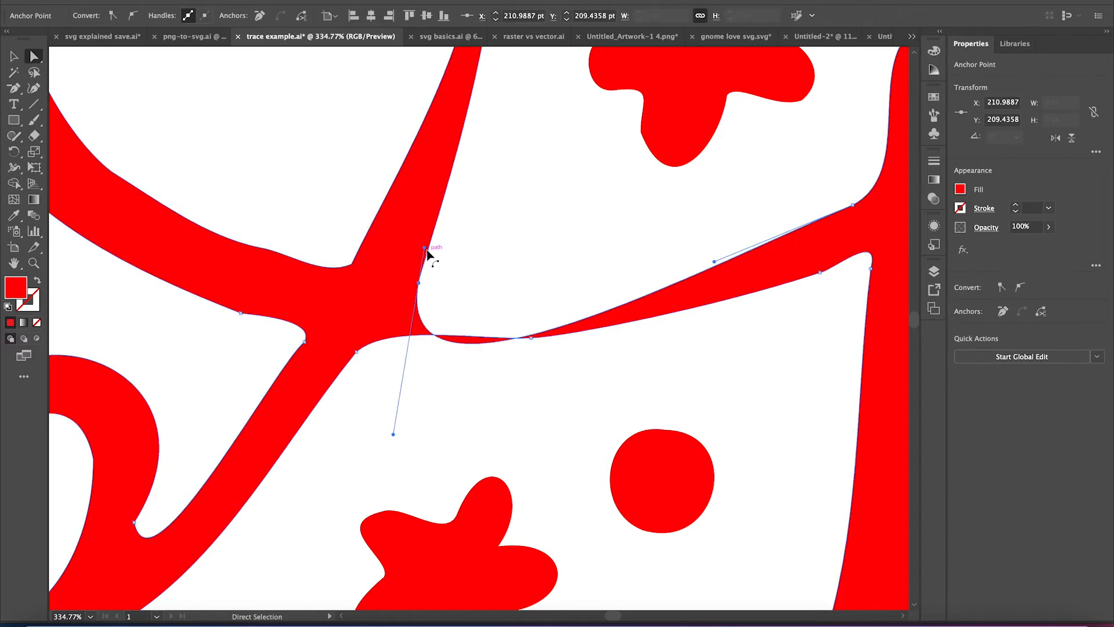
key(ctrl+z)
drag(407, 254, 451, 225)
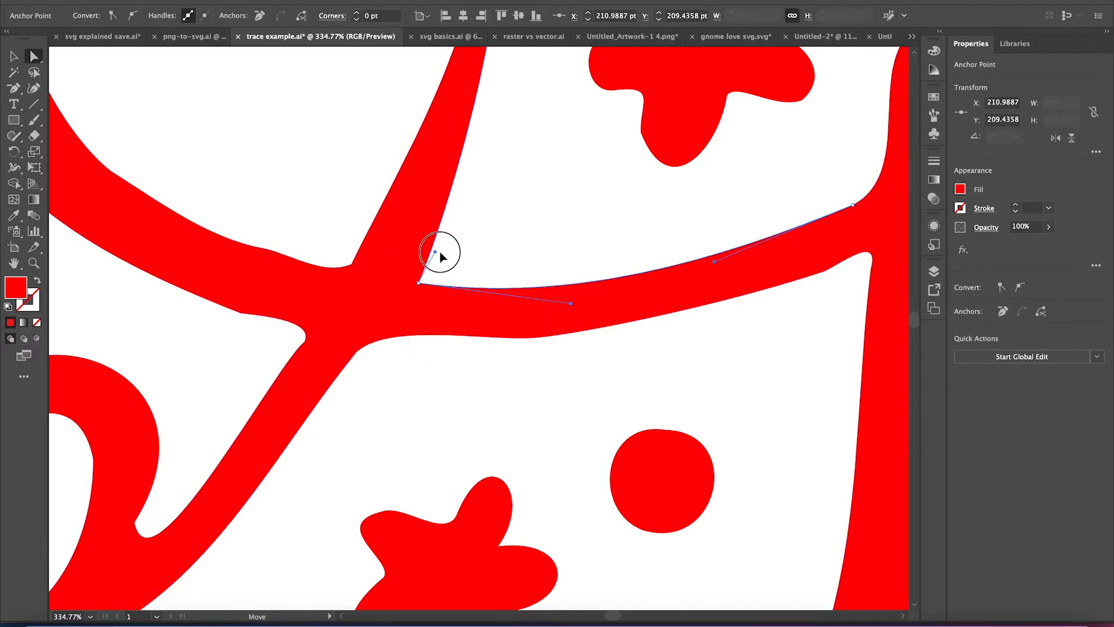
scroll(452, 226, down, 4)
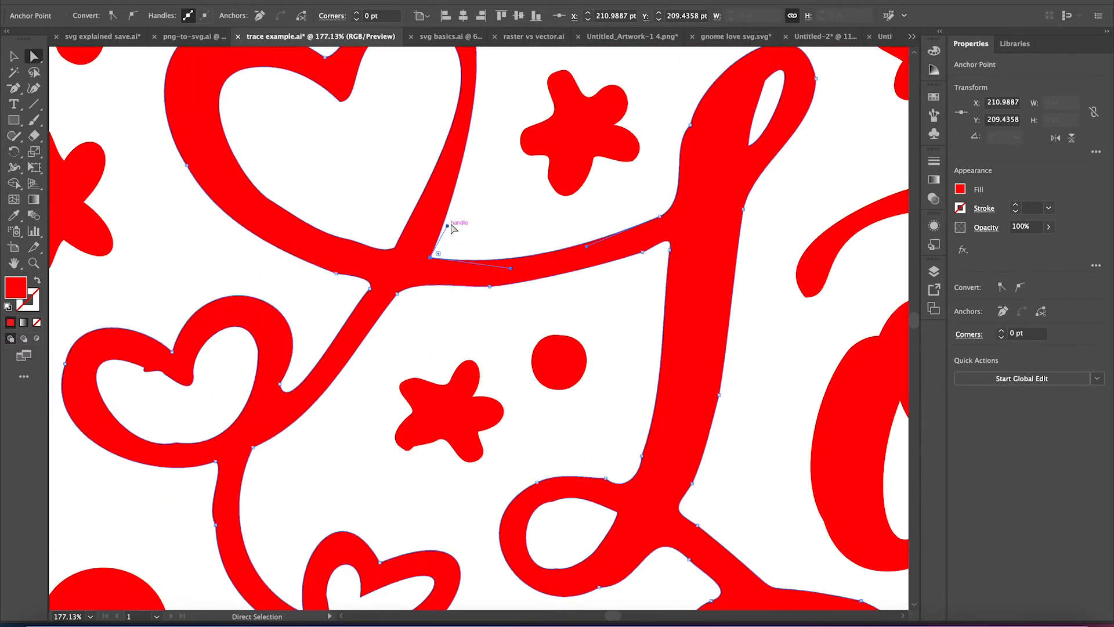
- Reshape and fine-tune the heart's top lobe curve via its handles
click(443, 151)
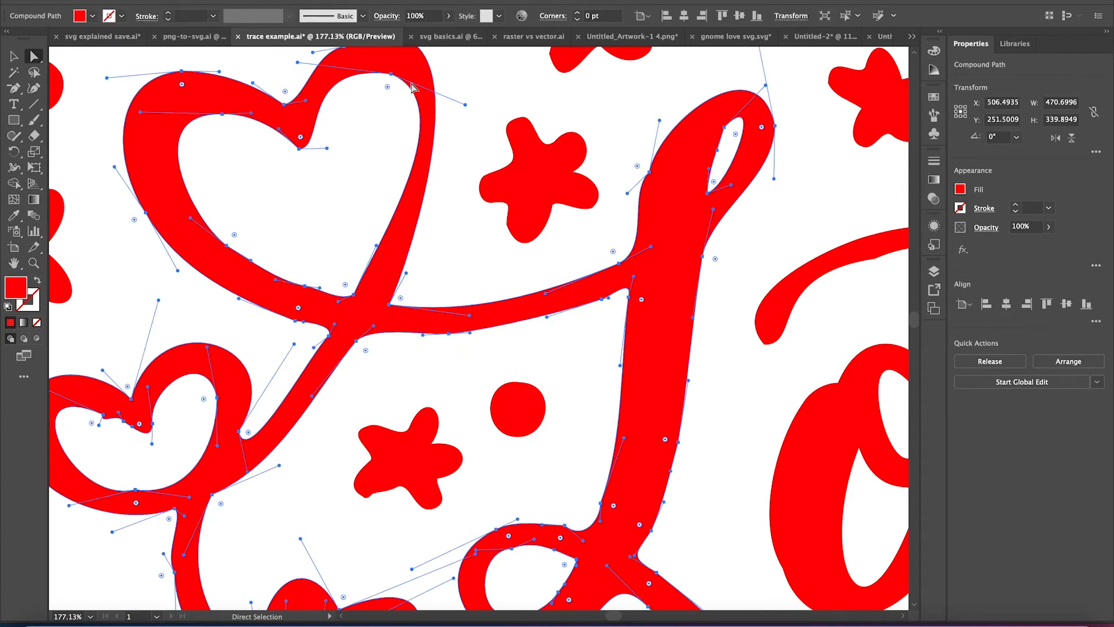
scroll(411, 83, up, 5)
scroll(412, 83, right, 5)
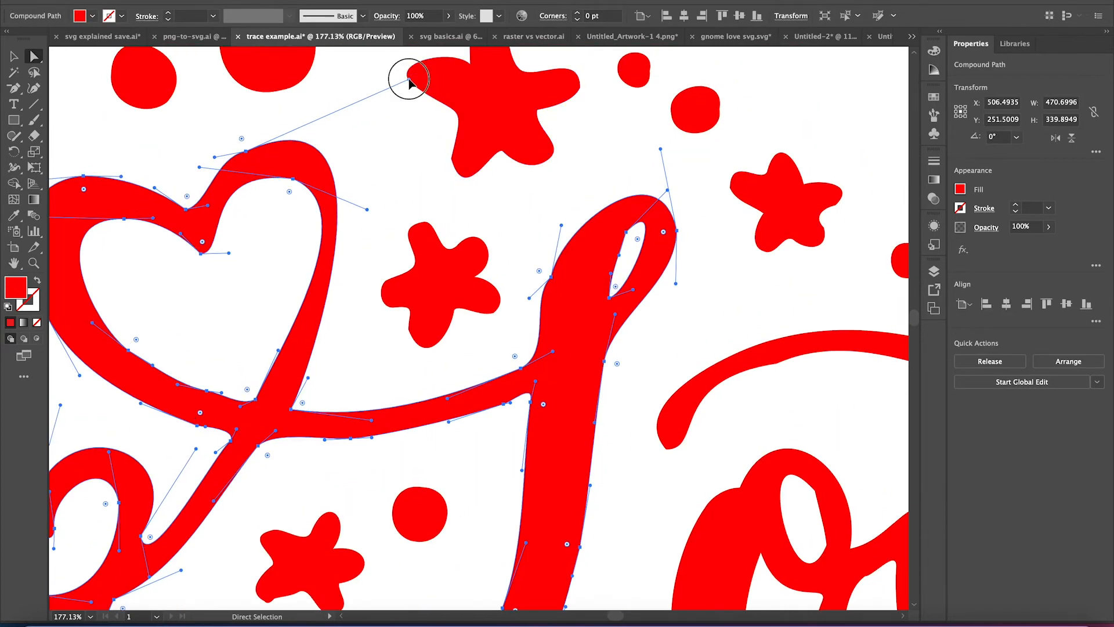
drag(412, 83, 435, 103)
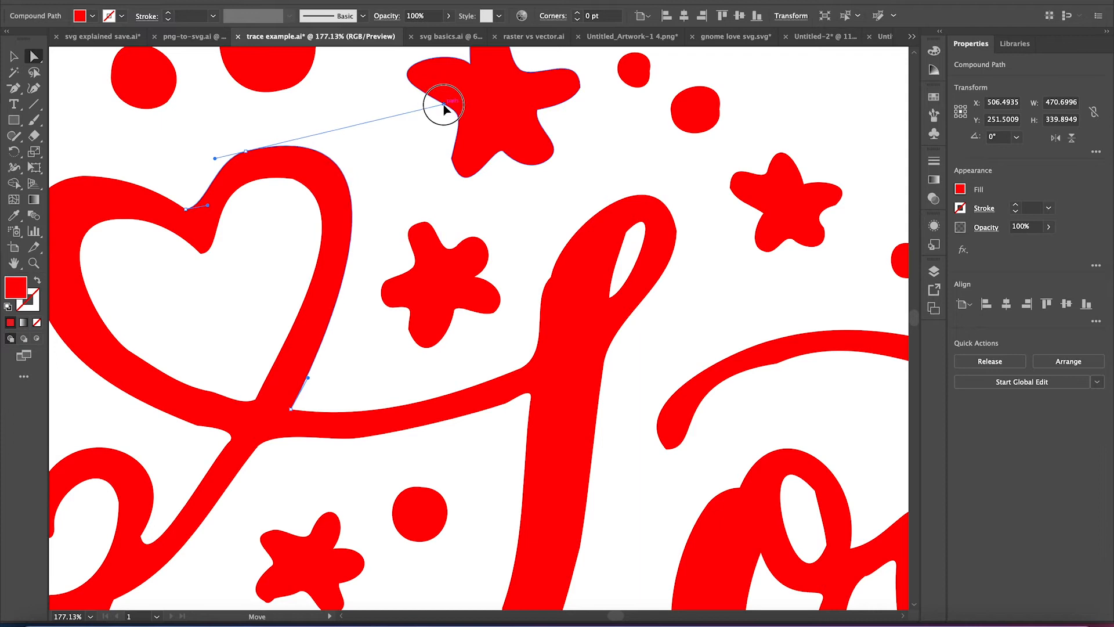
drag(436, 102, 438, 96)
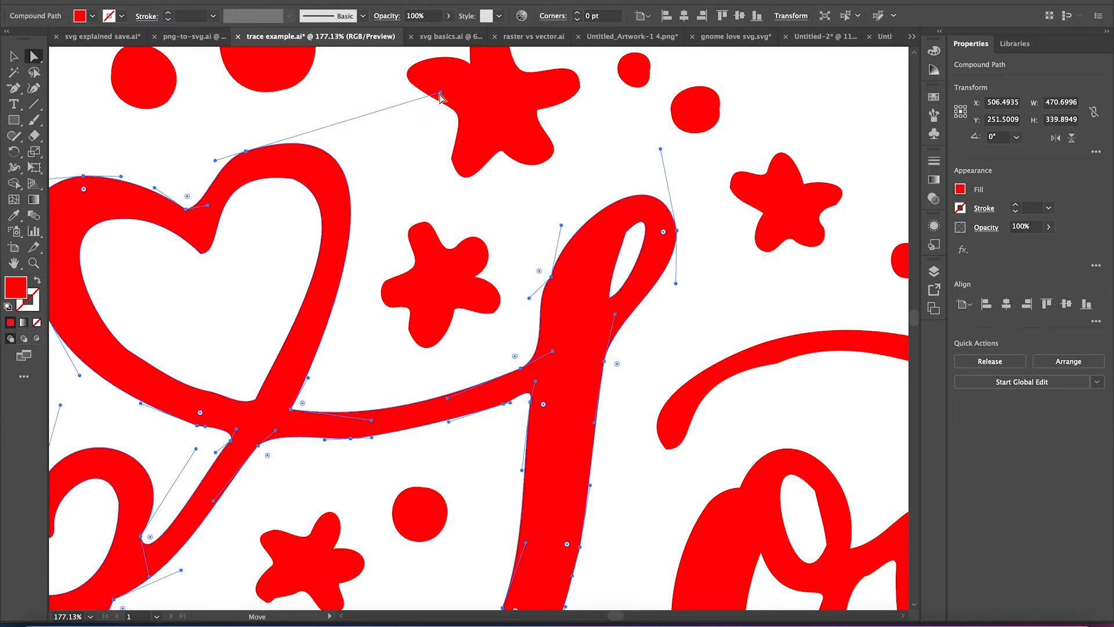
click(97, 488)
scroll(220, 174, up, 3)
- Reshape the heart's lower-left and upper-left curves by dragging their segments and handles
click(170, 347)
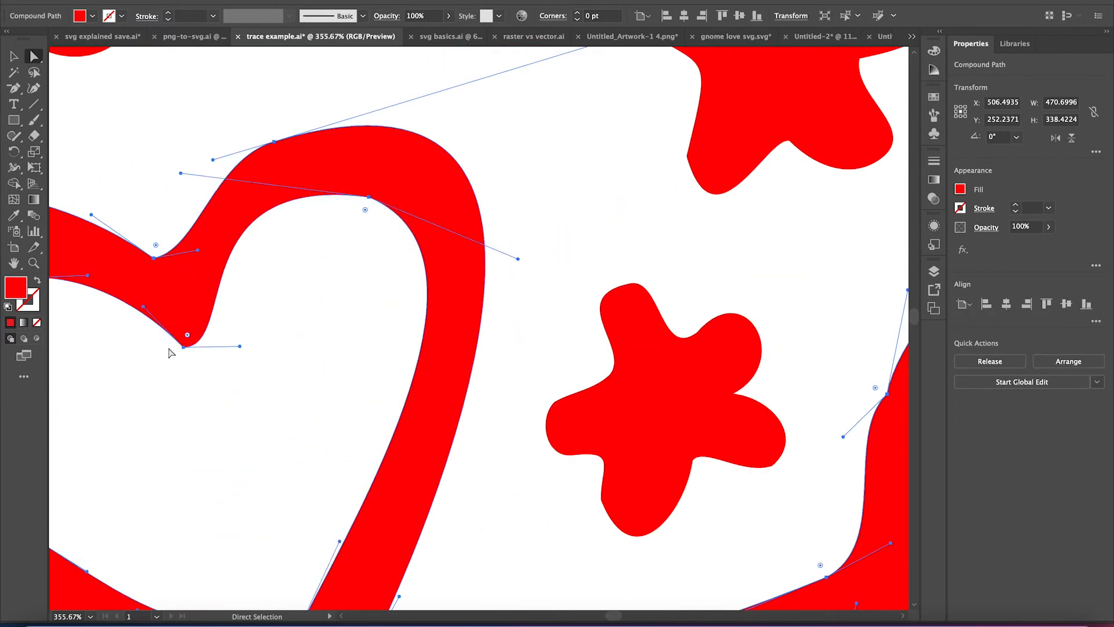
click(142, 336)
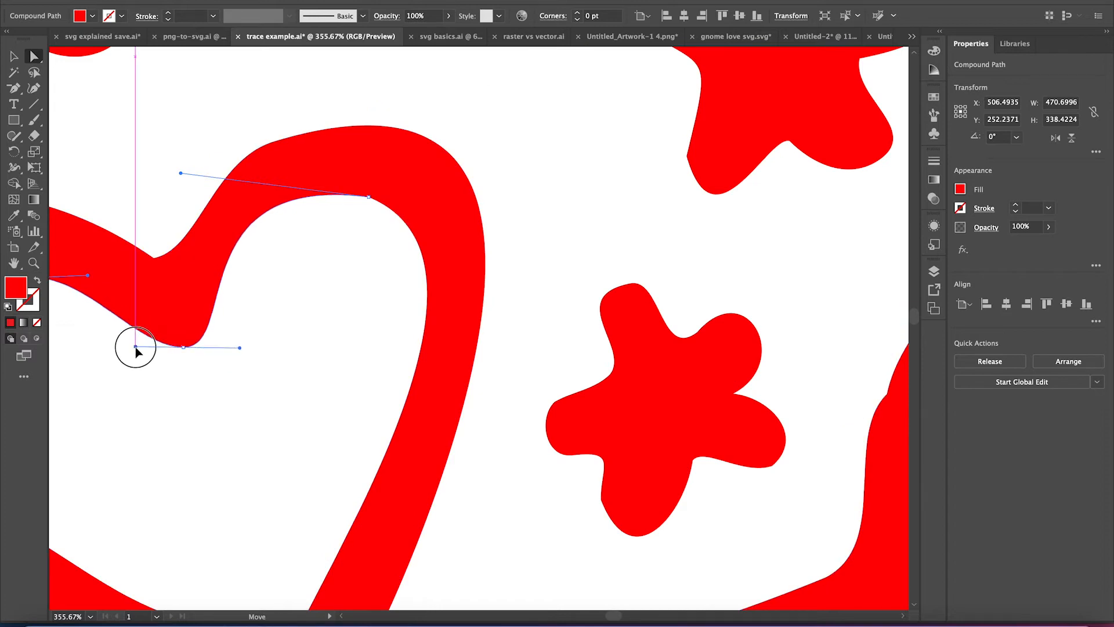
drag(142, 335, 140, 348)
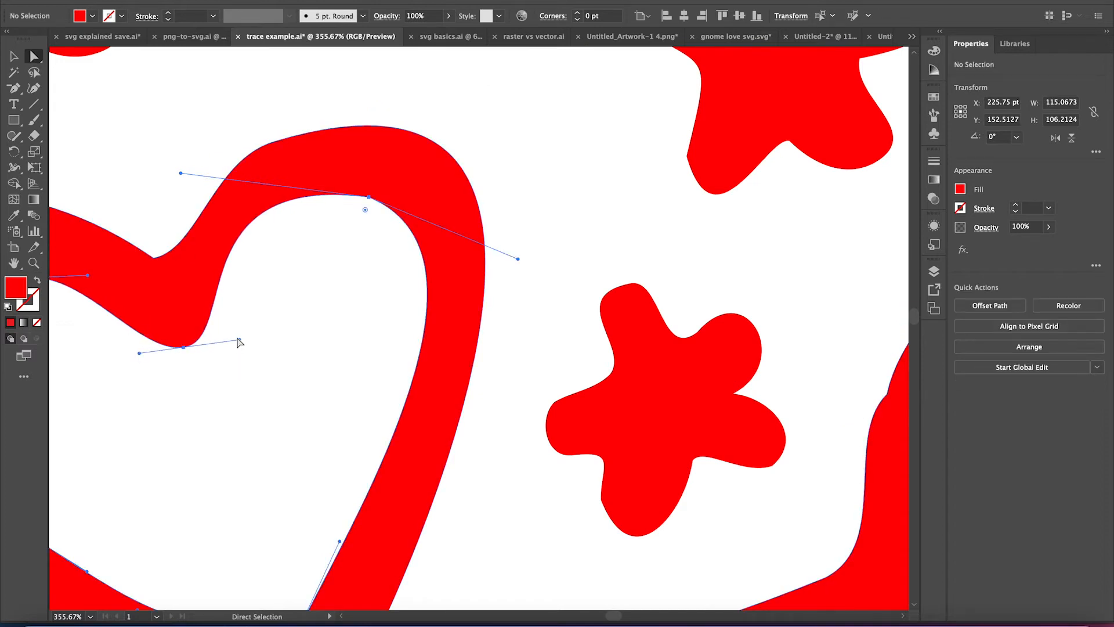
click(217, 254)
drag(181, 175, 209, 208)
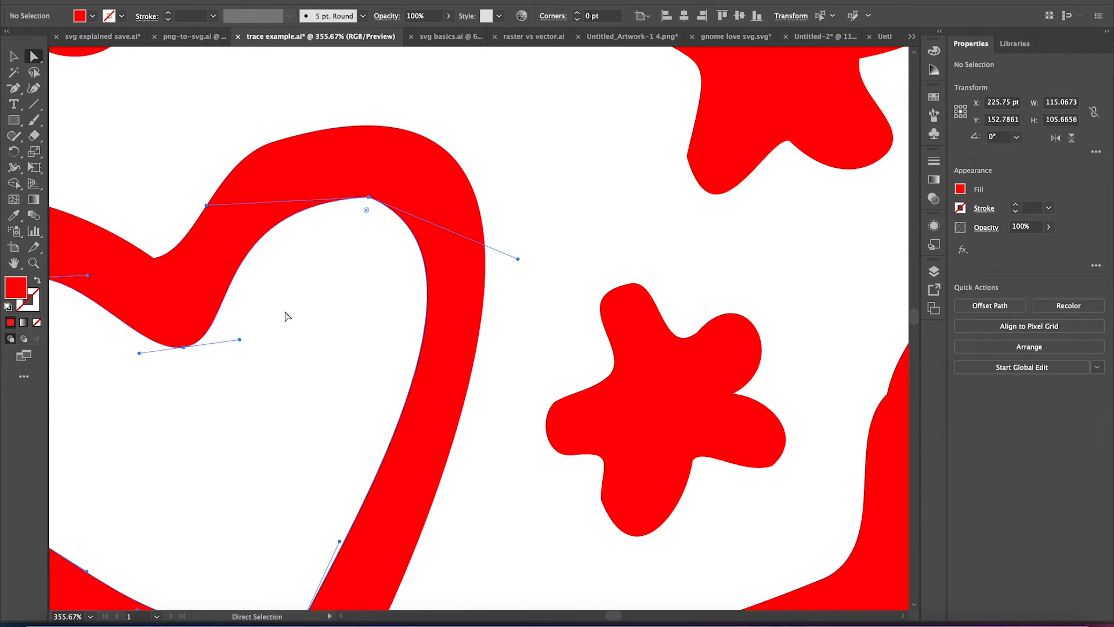
scroll(286, 316, down, 2)
scroll(285, 317, down, 2)
scroll(282, 319, down, 2)
scroll(283, 319, down, 1)
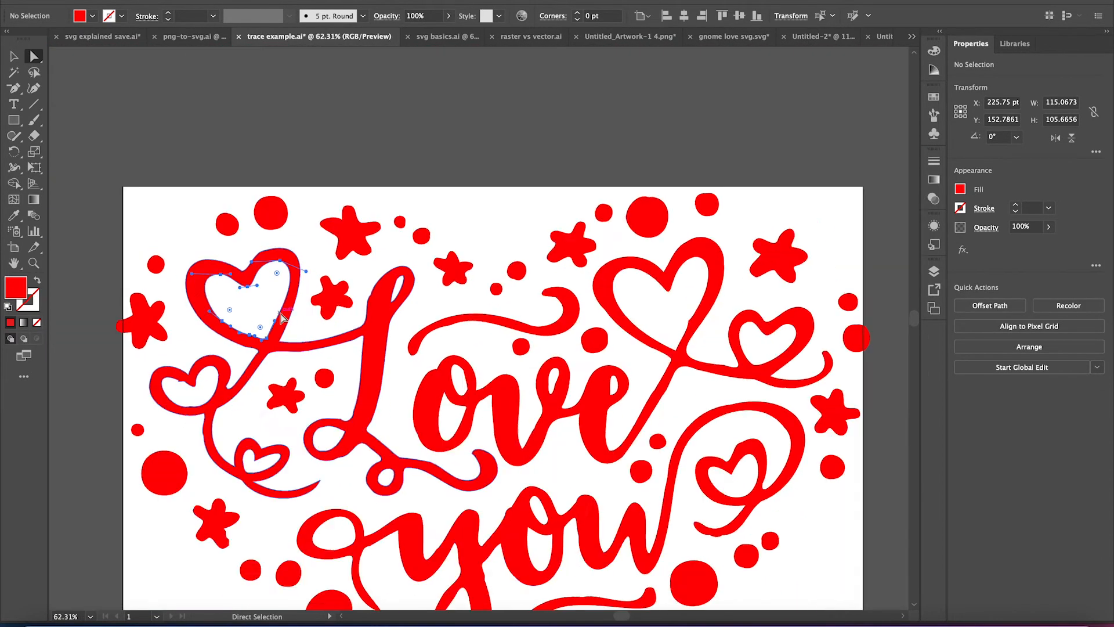
scroll(281, 319, down, 3)
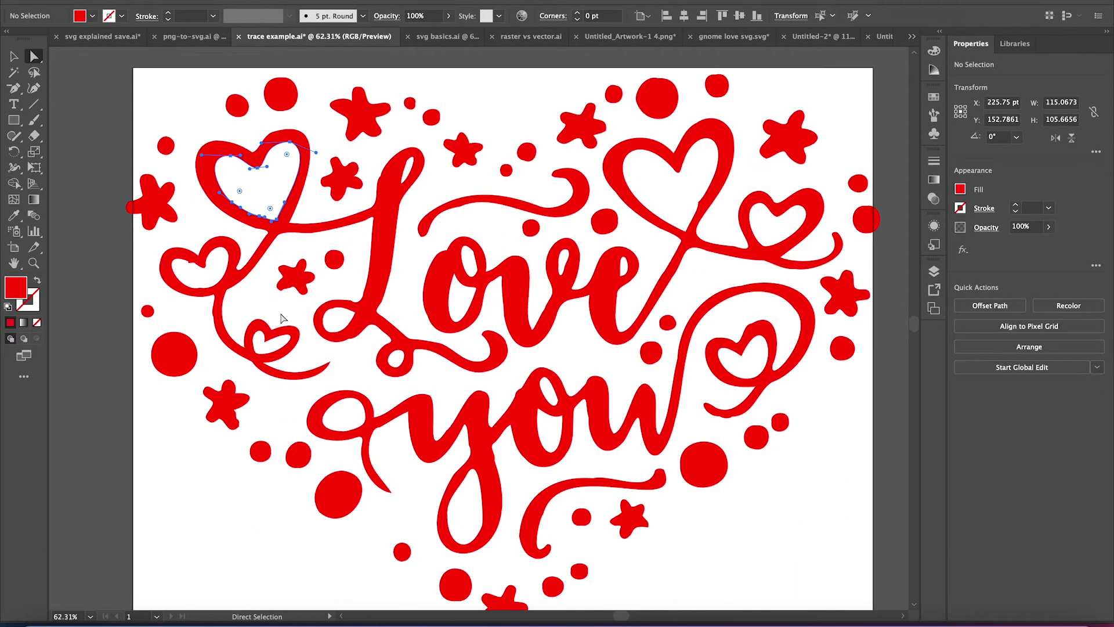
- Deselect the heart path before leaving the Love You artboard
click(170, 580)
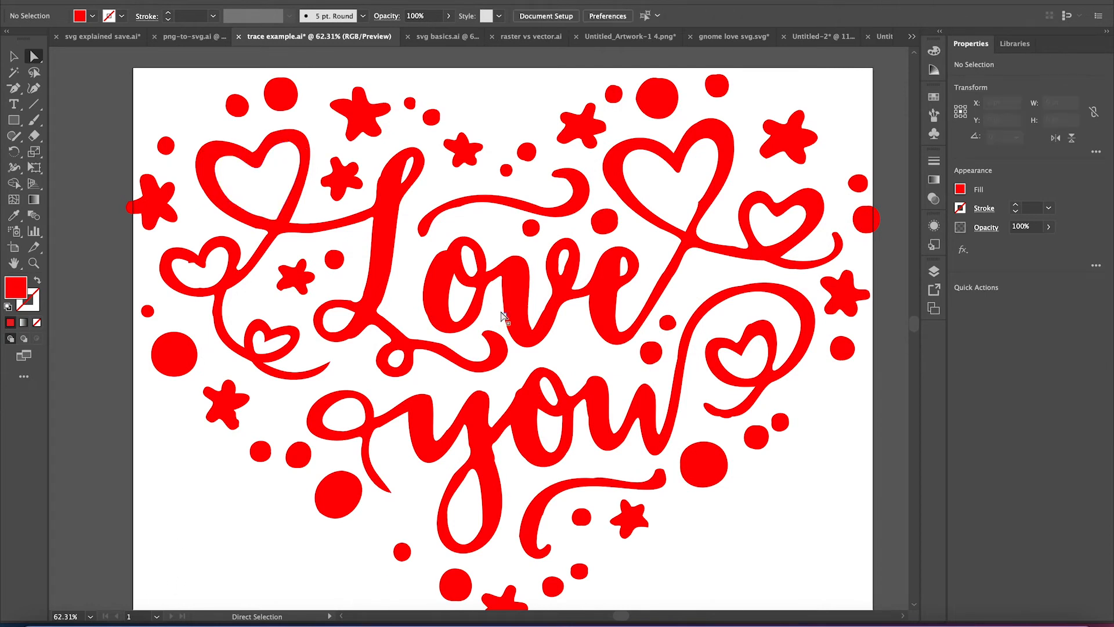
scroll(502, 317, down, 1)
scroll(502, 316, down, 2)
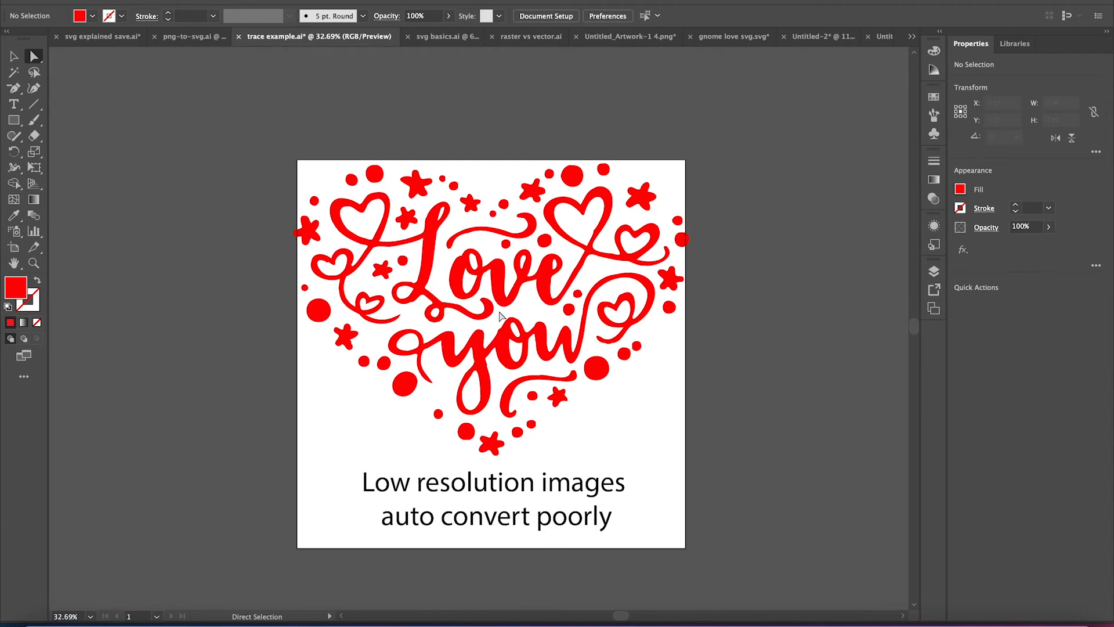
scroll(500, 316, down, 4)
scroll(500, 317, right, 8)
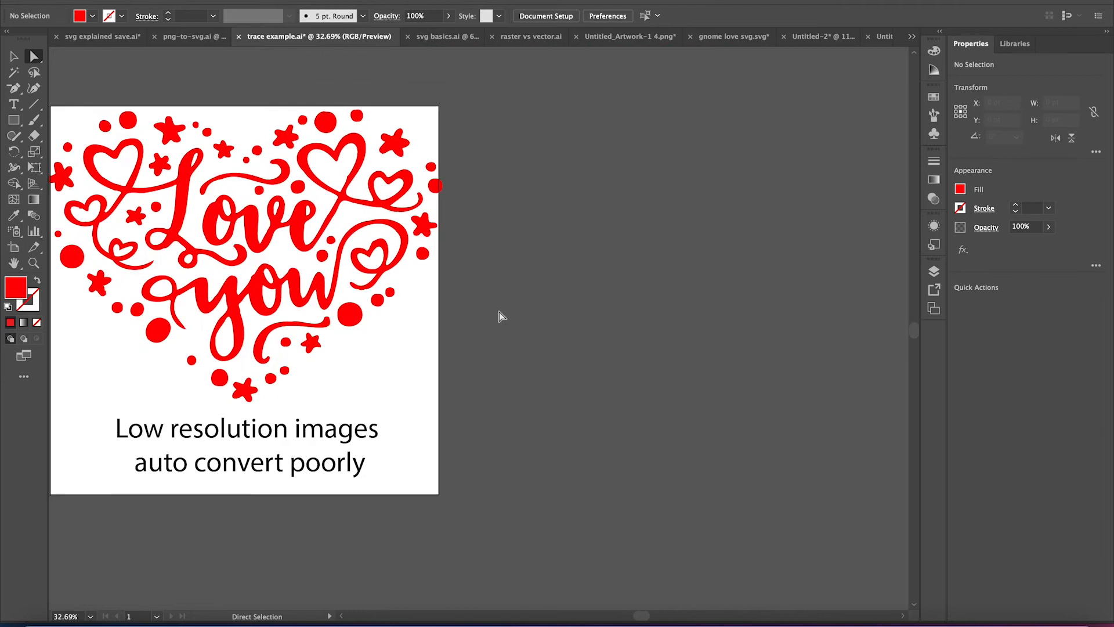
scroll(501, 316, left, 3)
scroll(501, 315, left, 1)
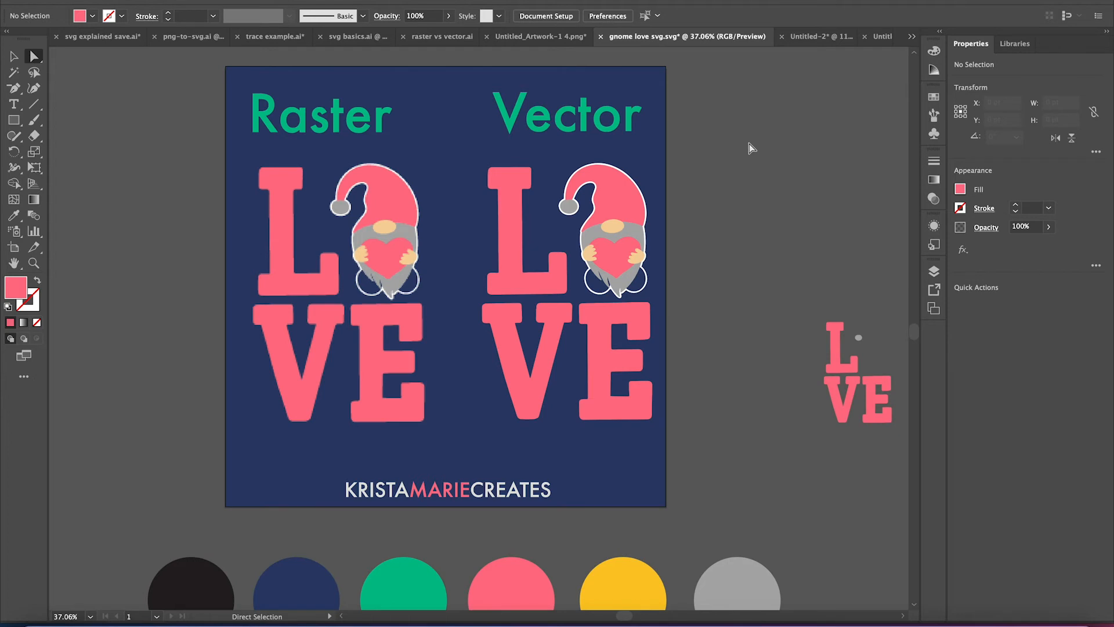
scroll(170, 160, up, 2)
scroll(171, 160, right, 2)
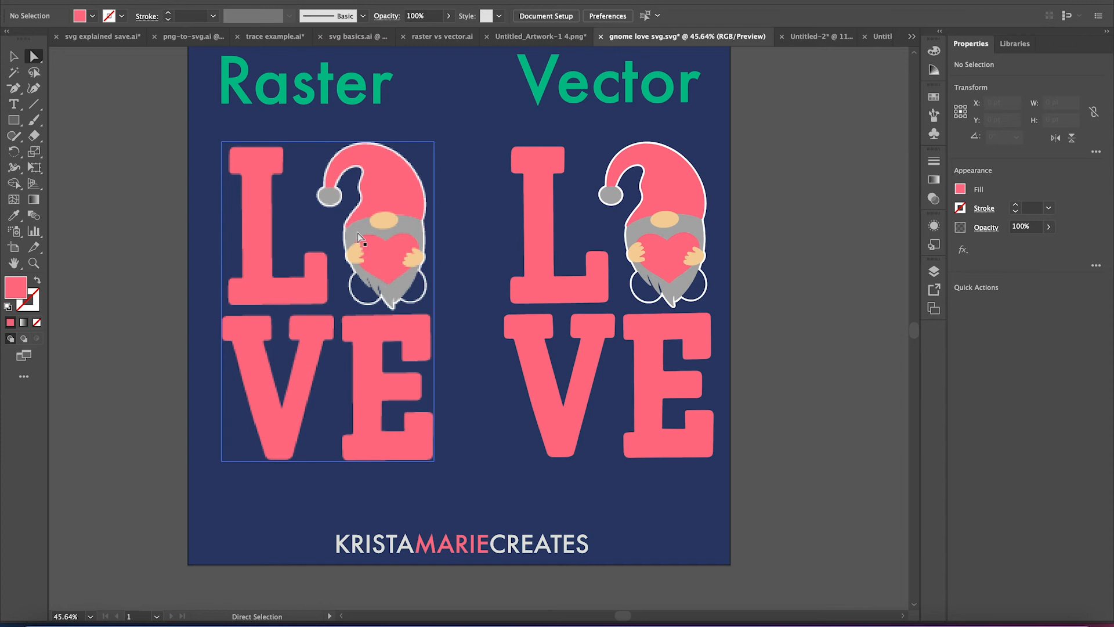
scroll(358, 233, up, 2)
scroll(358, 232, down, 3)
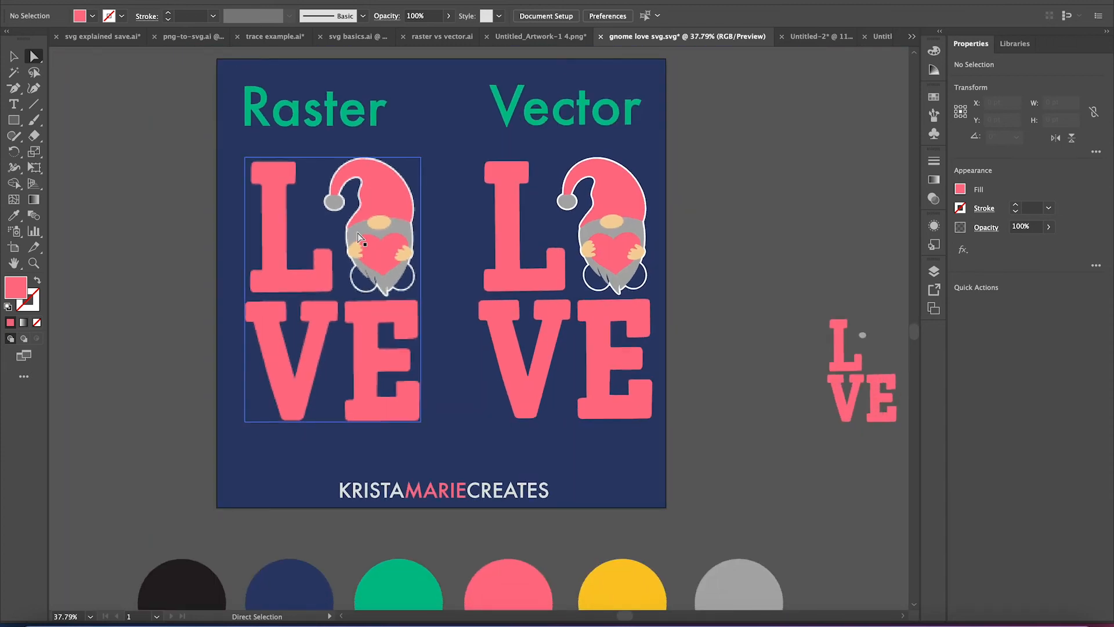
scroll(358, 232, up, 3)
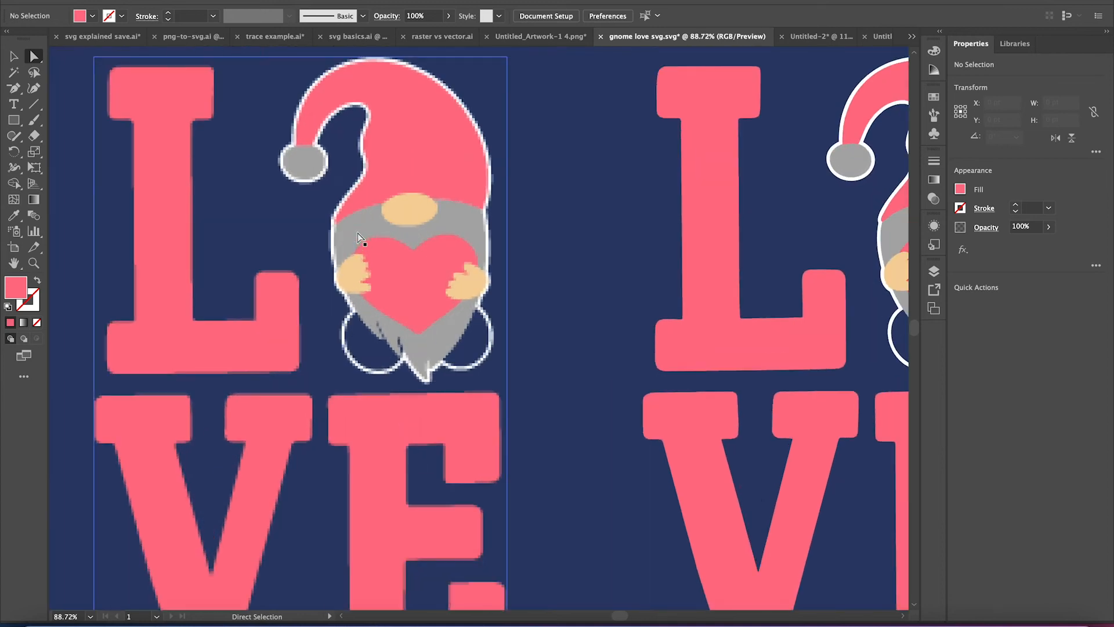
scroll(358, 232, up, 2)
scroll(358, 232, down, 3)
scroll(358, 232, up, 3)
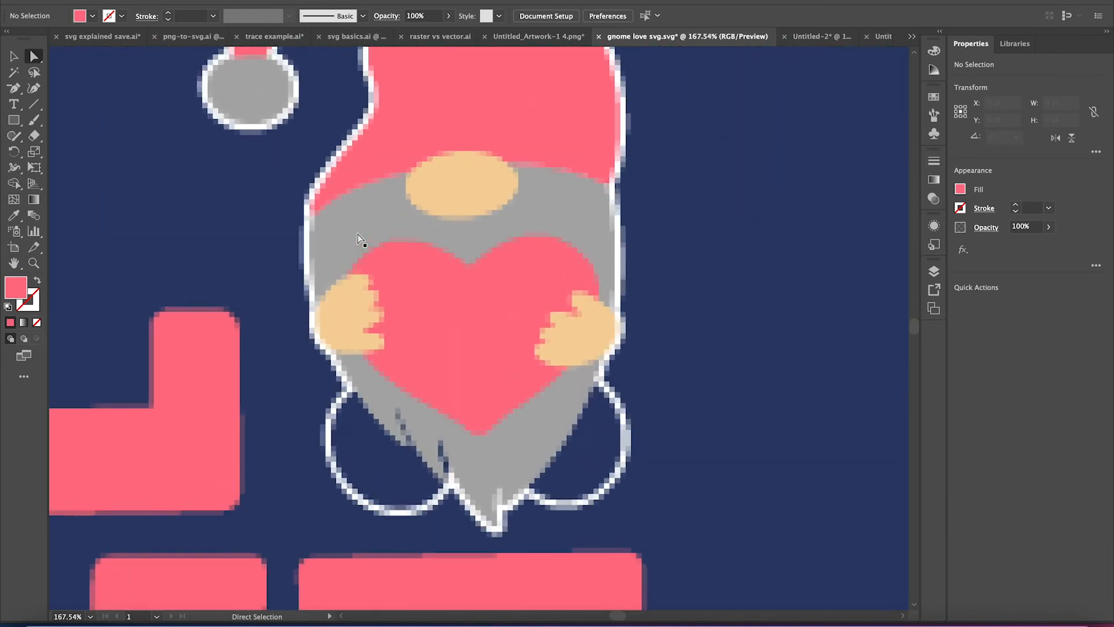
scroll(358, 234, down, 3)
scroll(358, 235, down, 2)
scroll(357, 235, up, 3)
scroll(358, 234, down, 1)
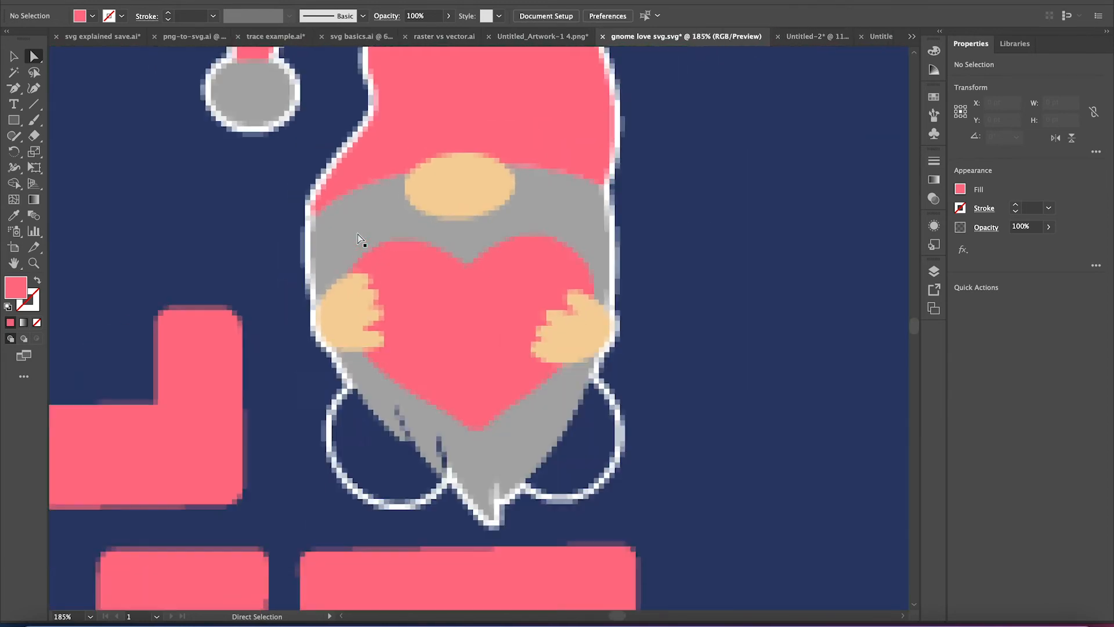
scroll(358, 234, down, 3)
scroll(358, 235, down, 1)
scroll(358, 238, down, 2)
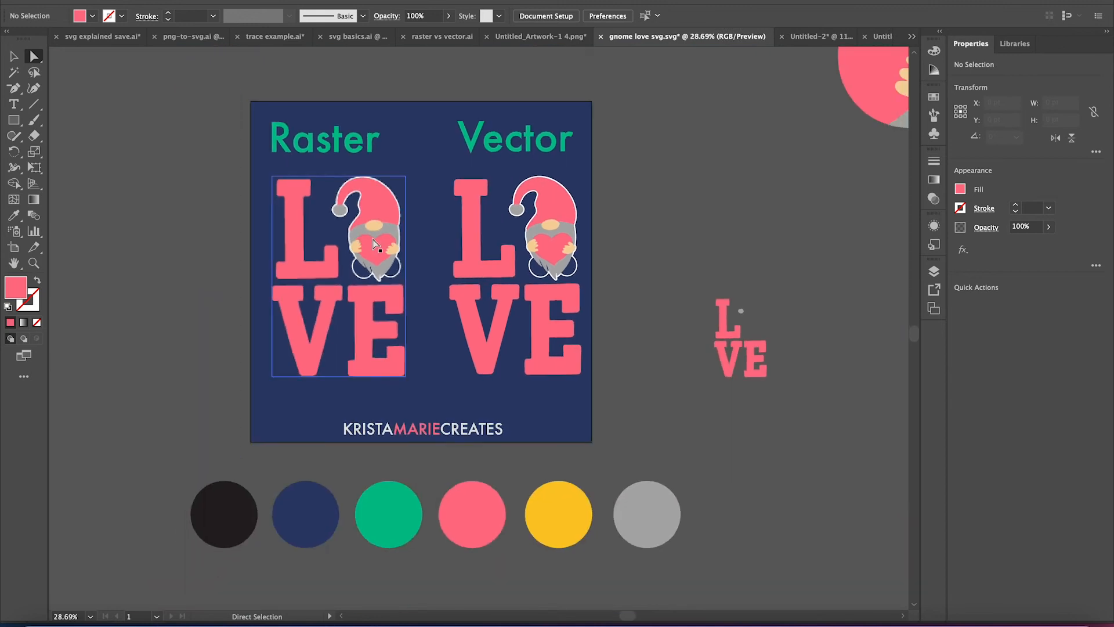
scroll(374, 244, up, 3)
scroll(374, 244, right, 3)
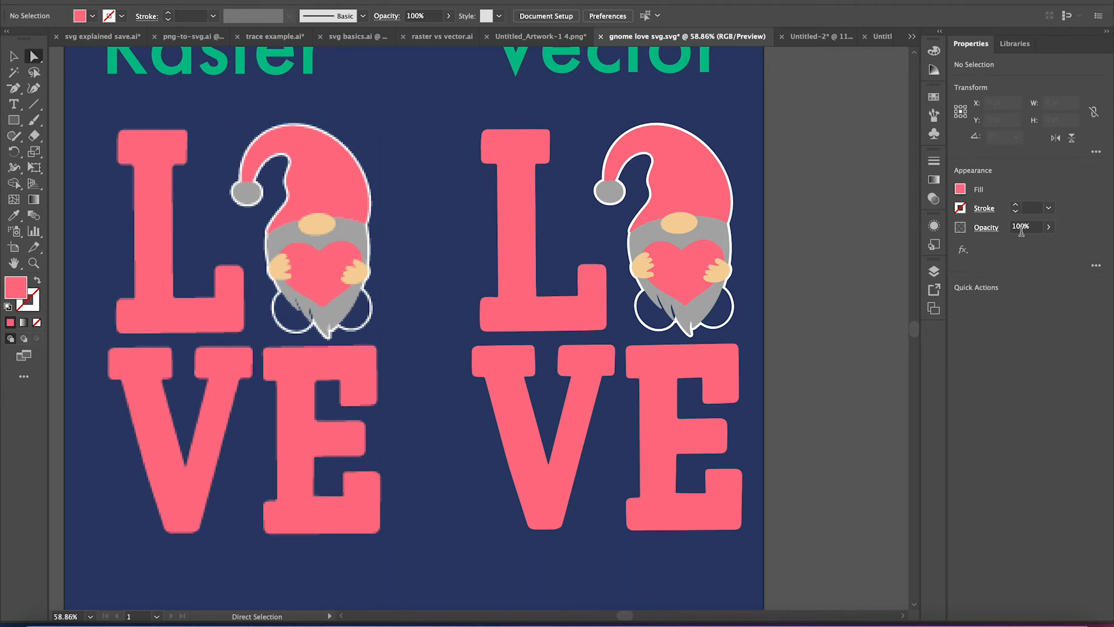
scroll(786, 207, down, 3)
scroll(786, 206, down, 1)
scroll(671, 237, up, 3)
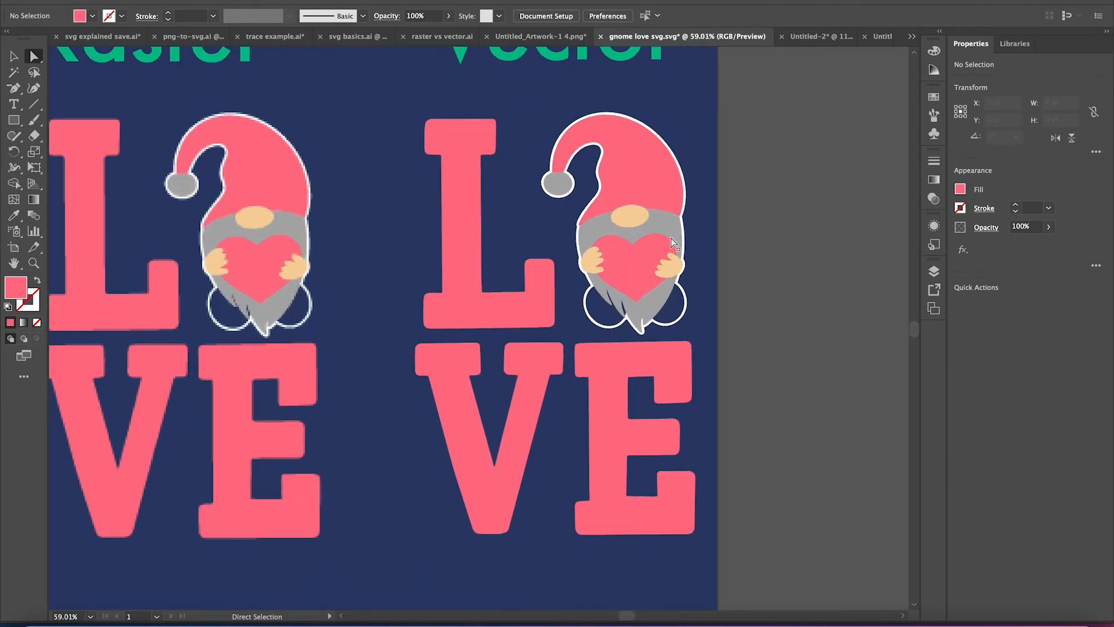
click(657, 226)
click(759, 198)
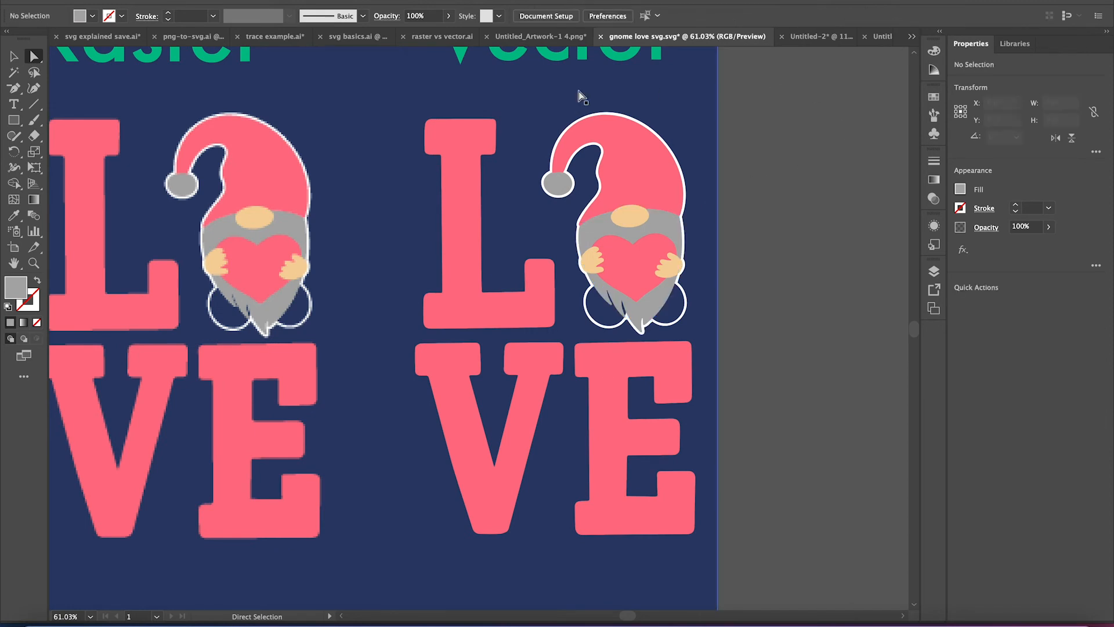
- View the raster vs vector.ai circles comparison, then return to the traced Love you document
click(431, 36)
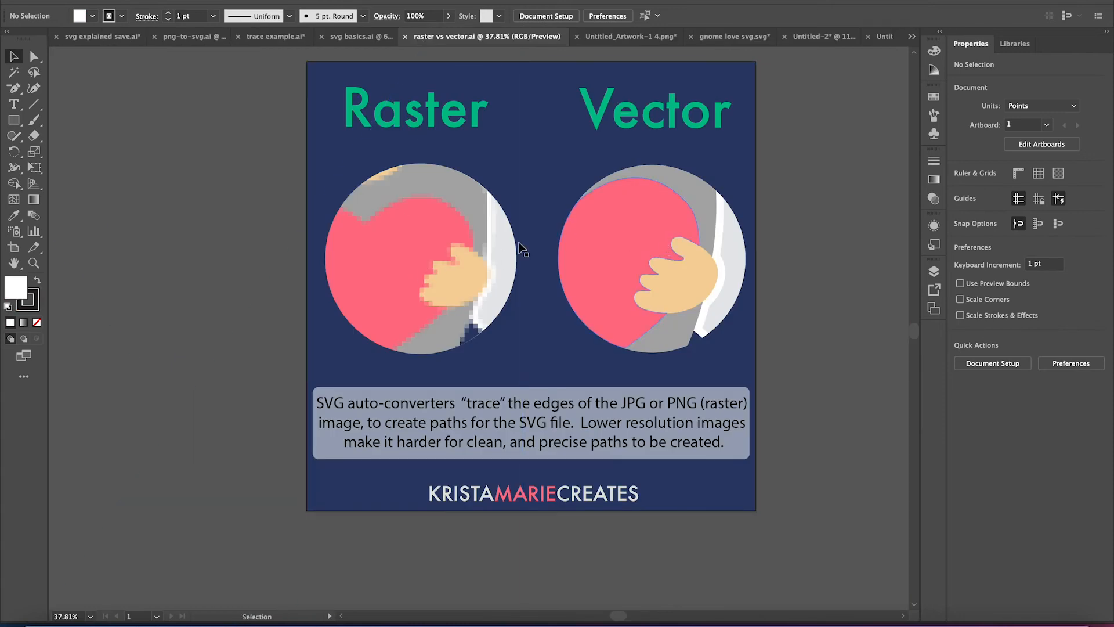
scroll(742, 261, up, 2)
scroll(800, 257, left, 2)
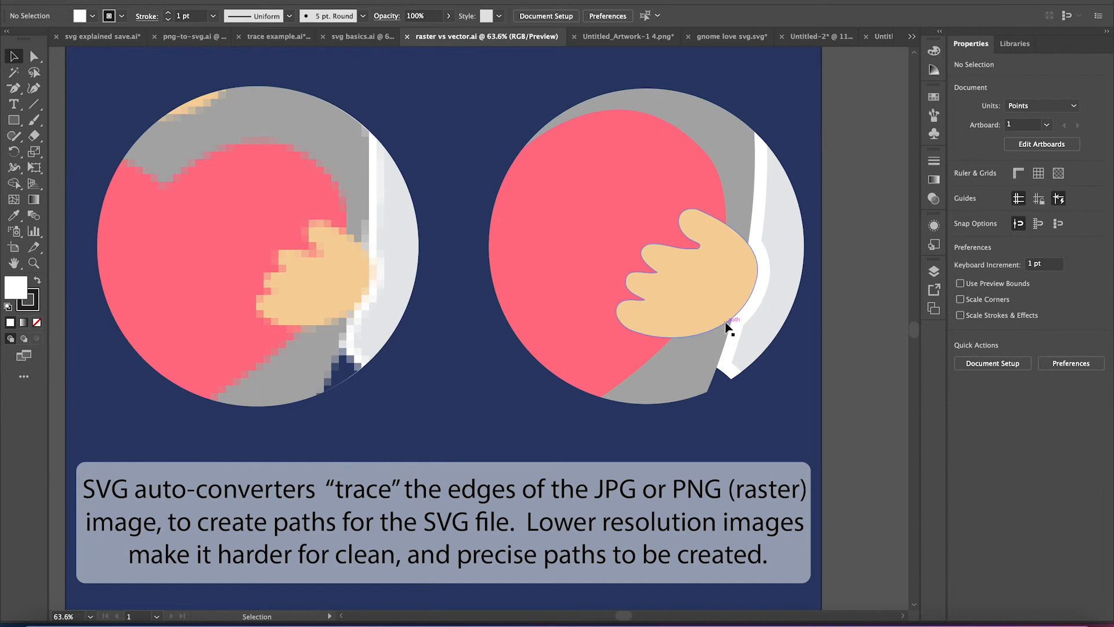
scroll(729, 323, down, 2)
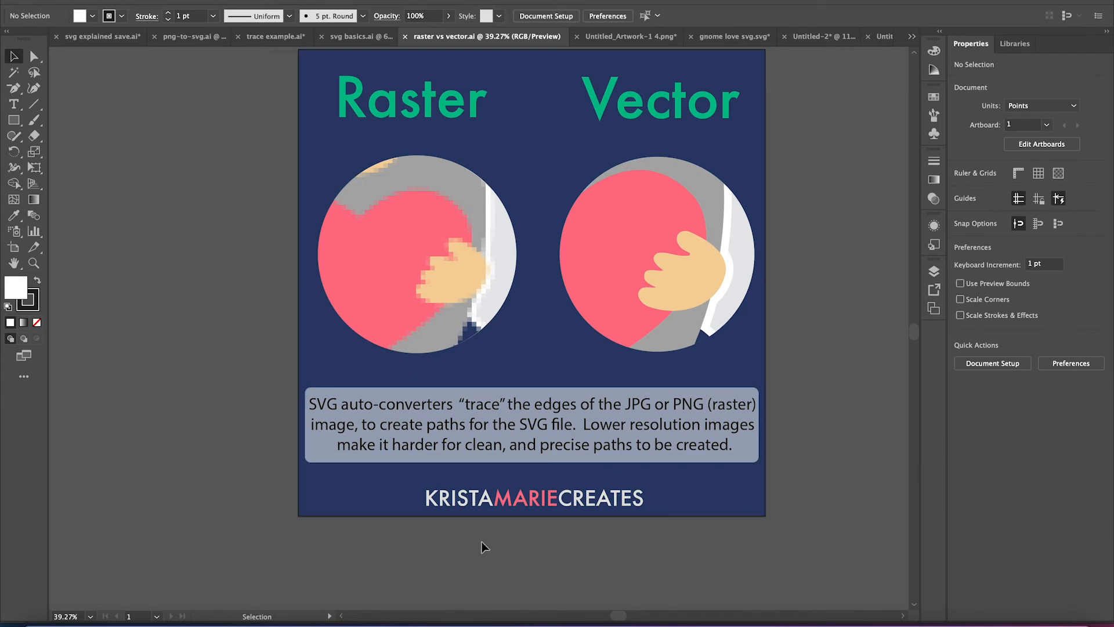
scroll(486, 212, up, 3)
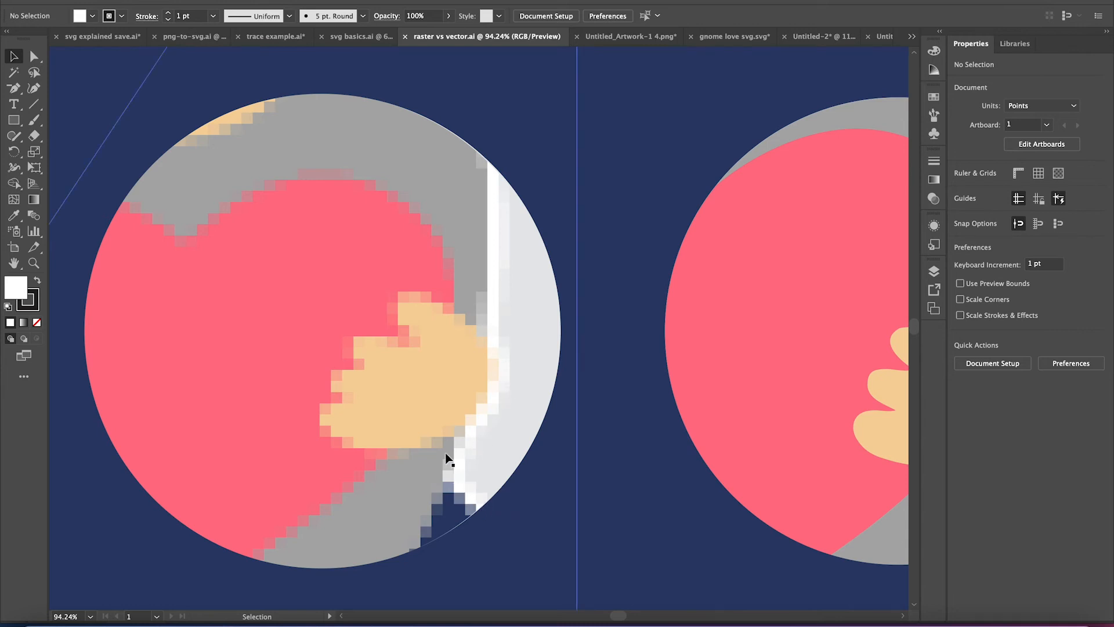
click(287, 38)
scroll(473, 186, up, 4)
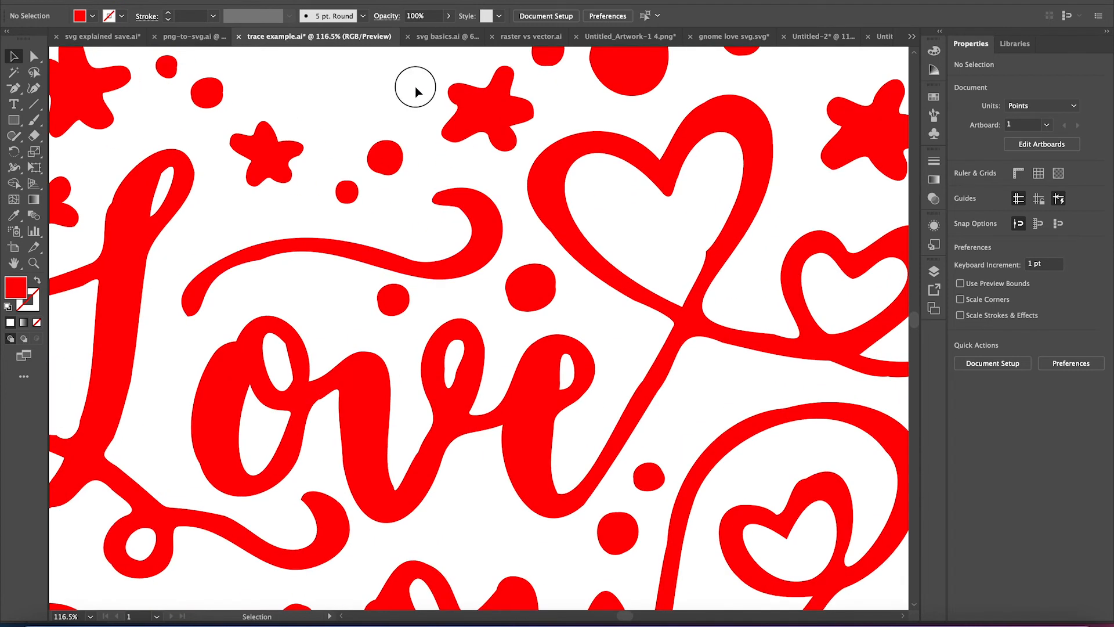
- Expose the Love you artwork's anchors and straighten the uneven left edge of the stroke beside the small heart
click(241, 322)
scroll(310, 150, down, 4)
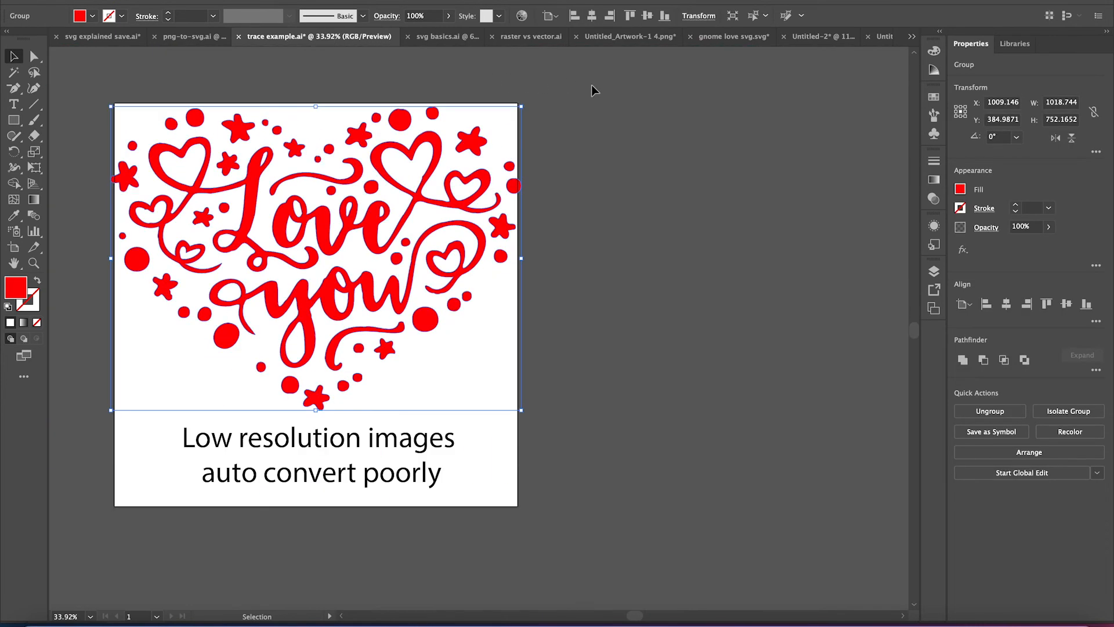
scroll(487, 148, up, 1)
key(a)
scroll(464, 168, up, 3)
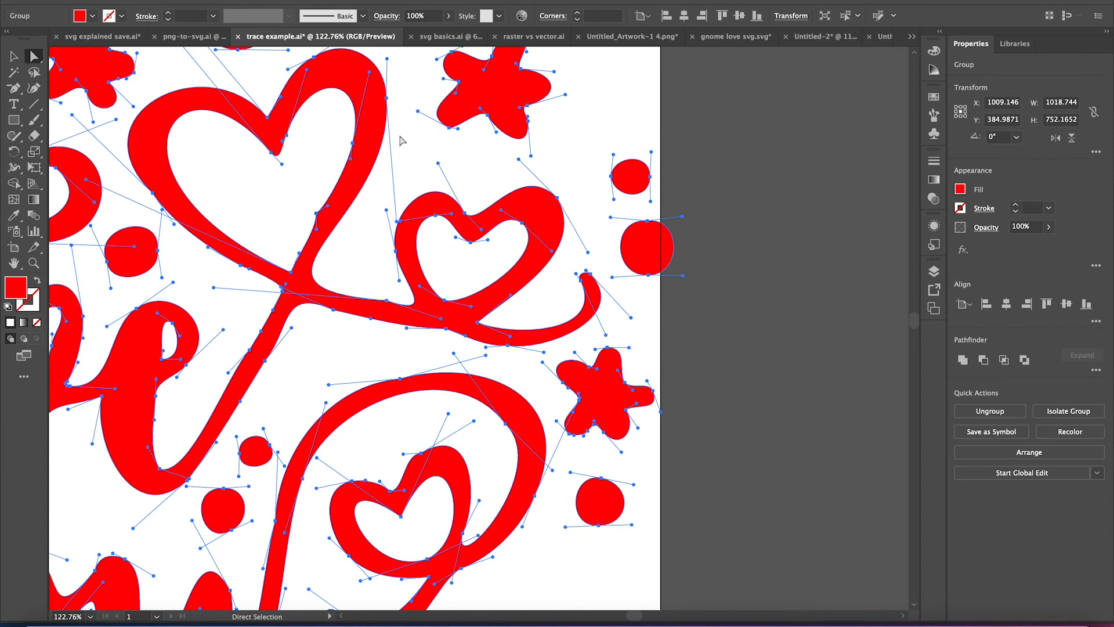
click(534, 154)
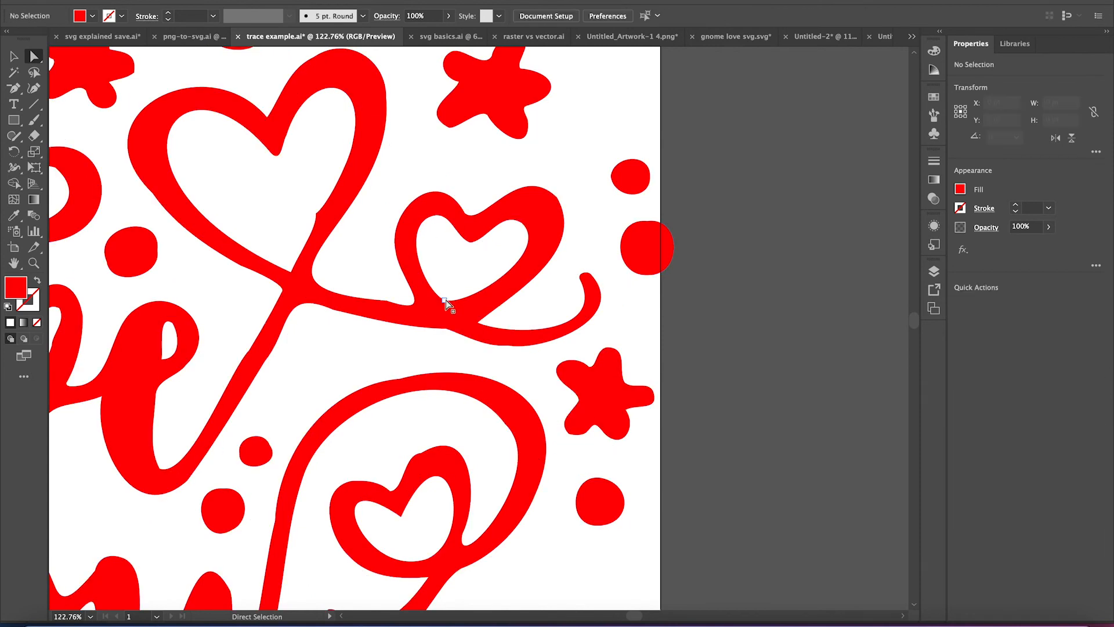
scroll(446, 302, up, 2)
scroll(284, 249, up, 1)
scroll(287, 174, up, 1)
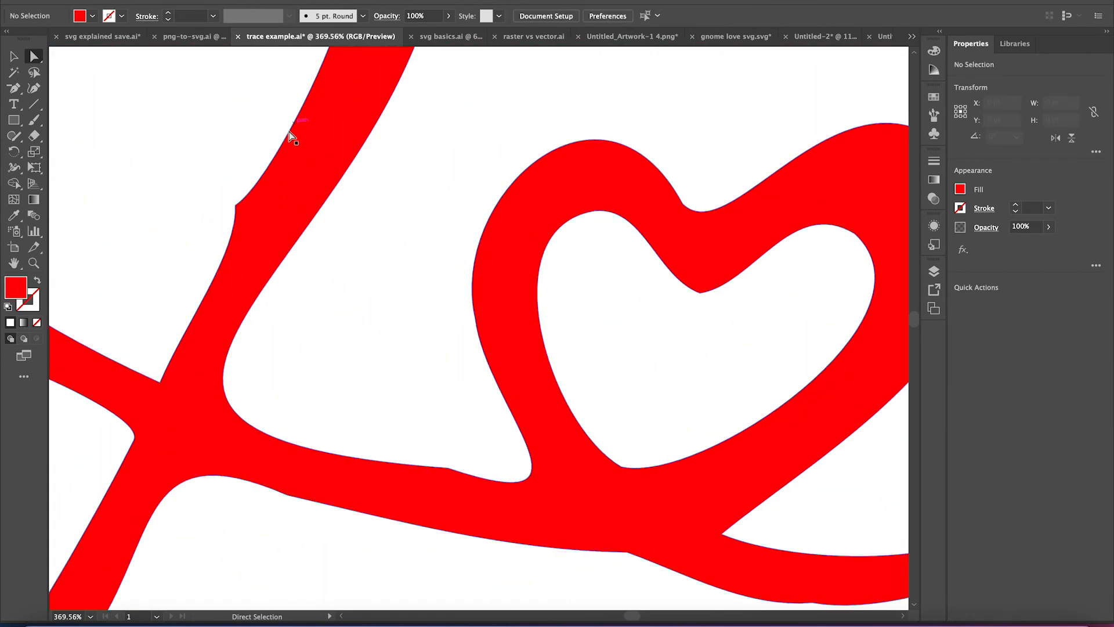
click(236, 207)
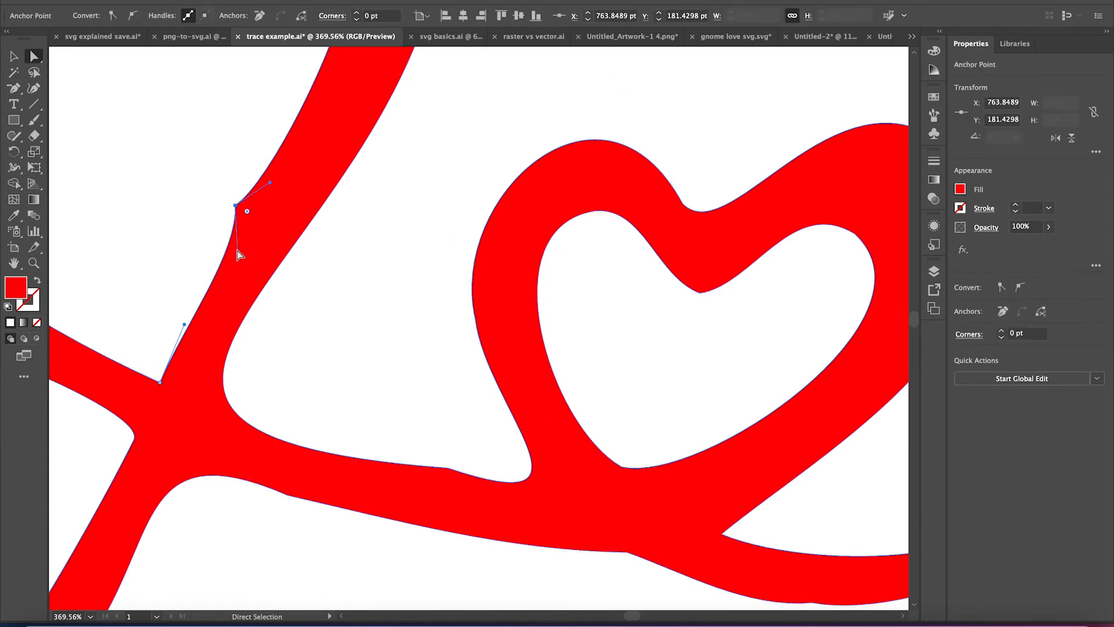
mouse_move(238, 252)
mouse_down()
mouse_move(214, 243)
mouse_move(250, 207)
mouse_up()
scroll(250, 207, down, 3)
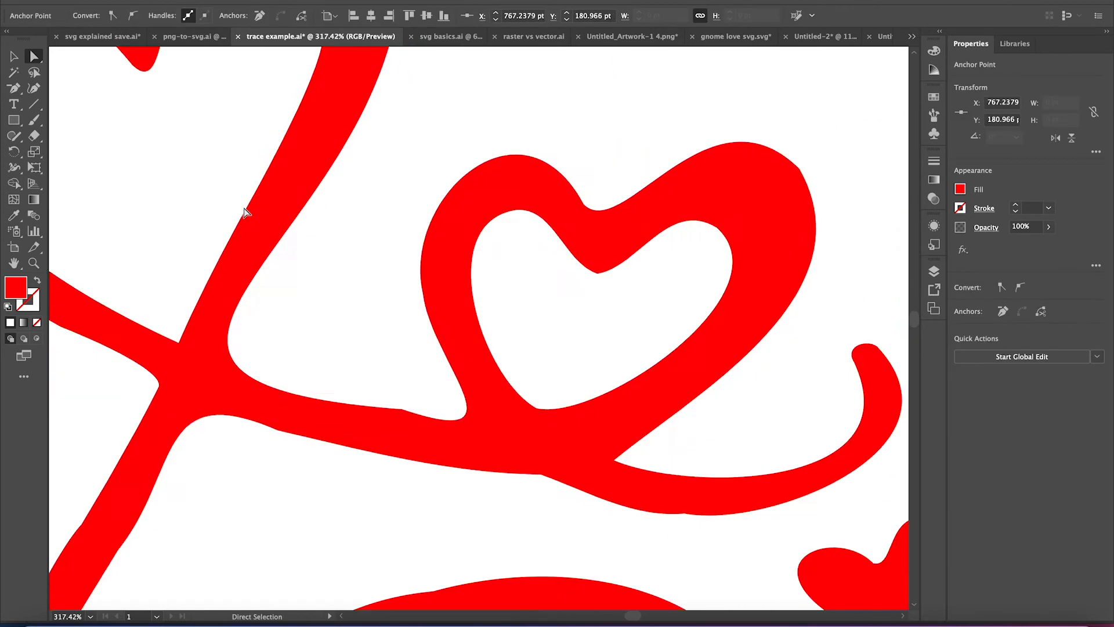
scroll(250, 207, down, 1)
scroll(257, 209, down, 2)
scroll(263, 214, up, 3)
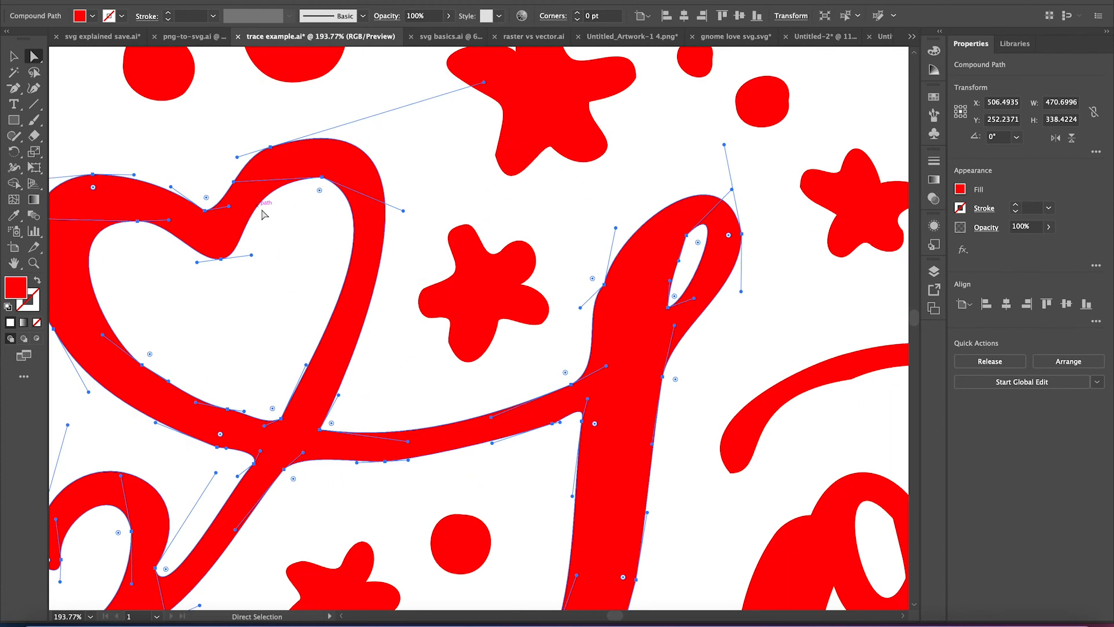
- Redraw the heart's top-right edge freehand with the Pencil tool
key(n)
scroll(268, 206, up, 3)
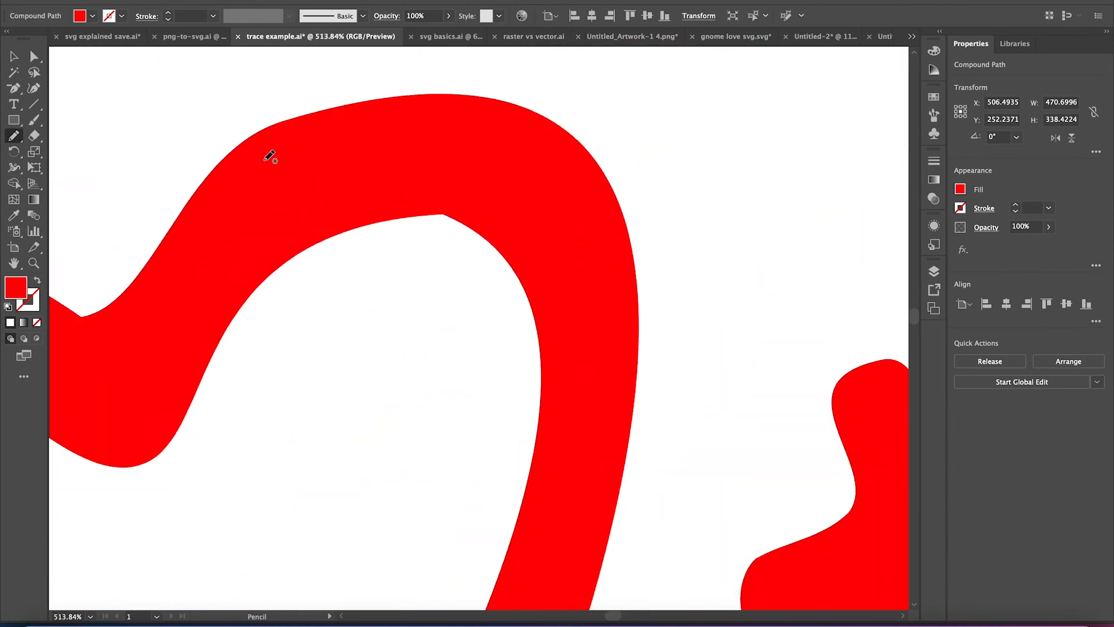
scroll(269, 158, down, 1)
scroll(270, 156, down, 2)
scroll(247, 159, up, 1)
scroll(247, 159, left, 5)
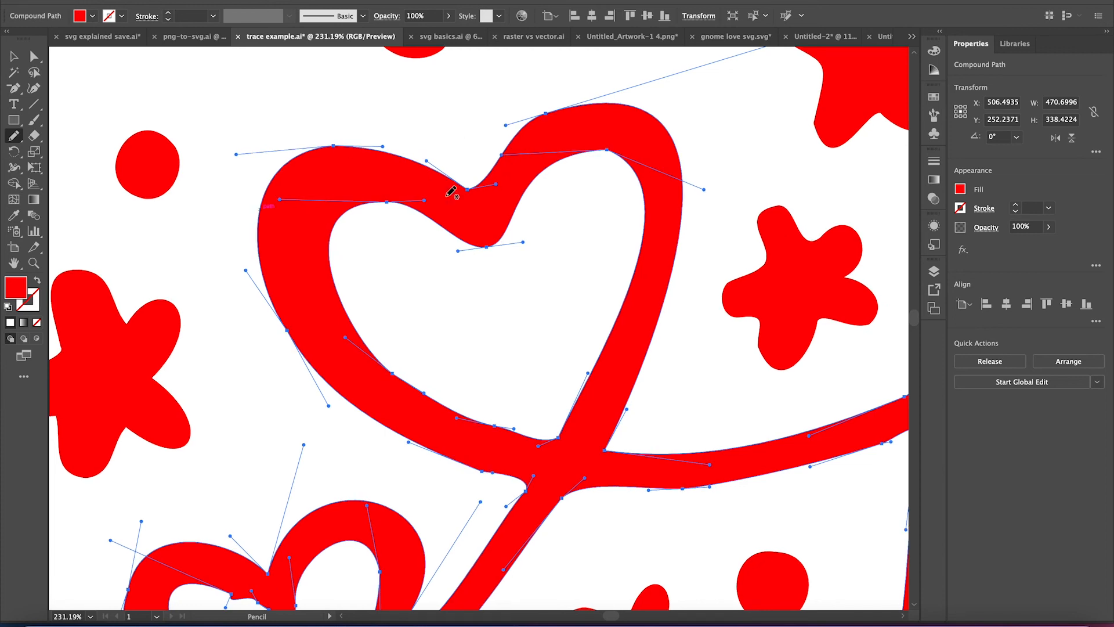
scroll(468, 212, up, 3)
scroll(572, 119, right, 2)
scroll(507, 117, up, 1)
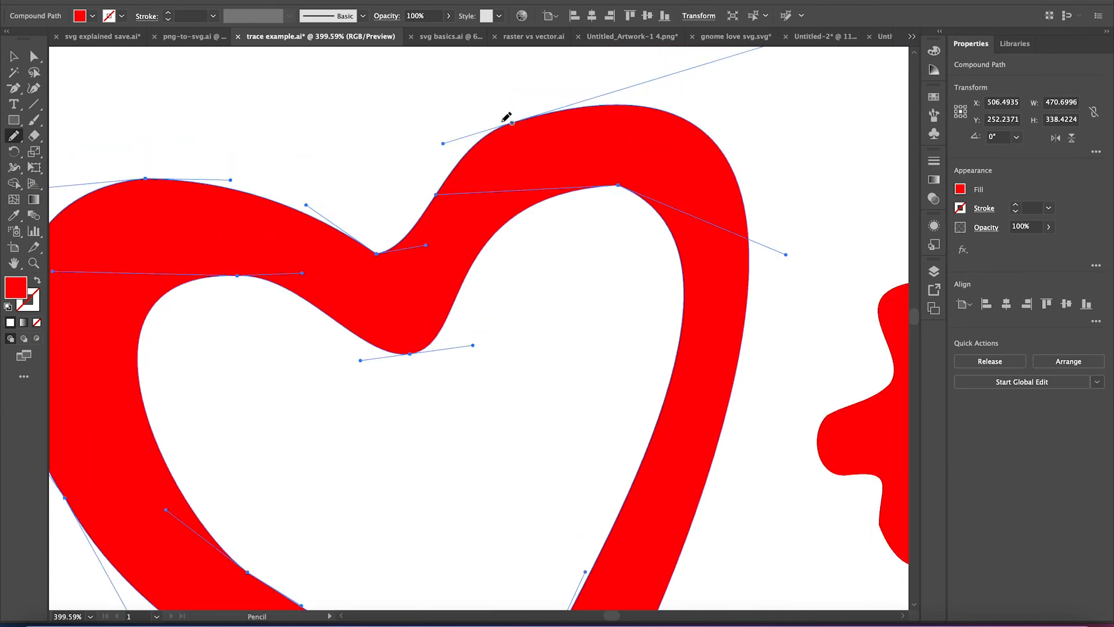
drag(506, 116, 659, 102)
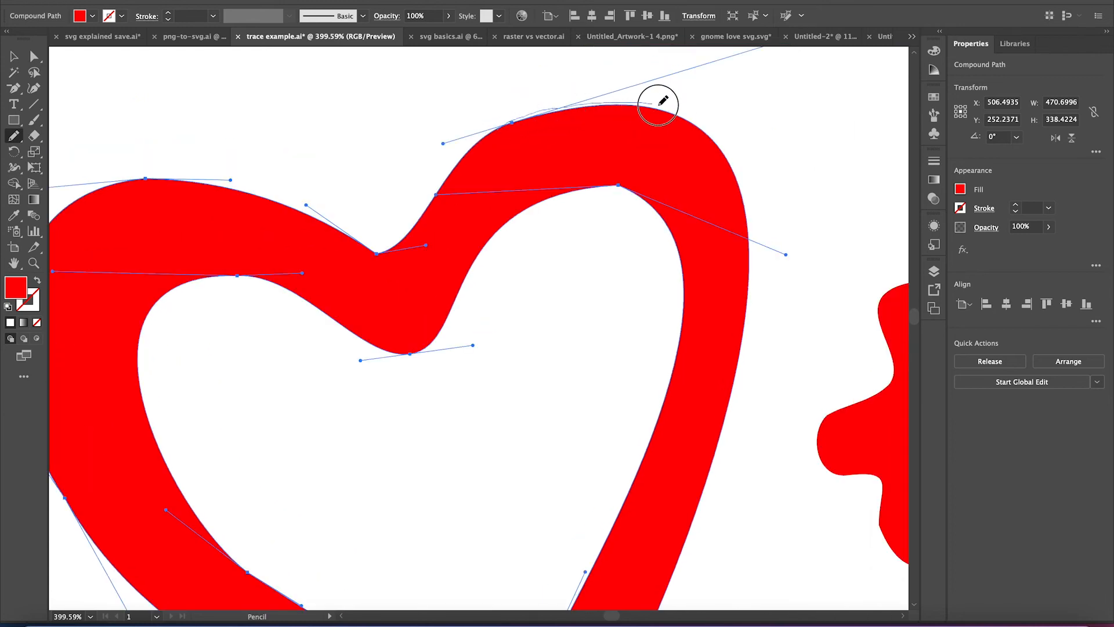
drag(660, 102, 701, 116)
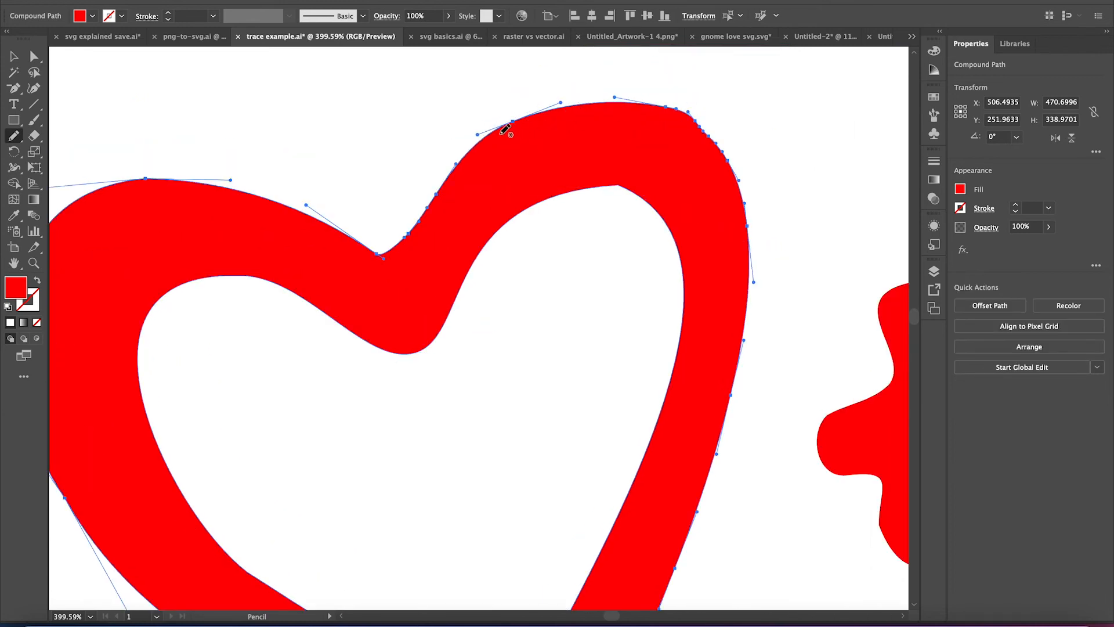
- Set the Pencil tool's Fidelity fully to Smooth and confirm
click(14, 139)
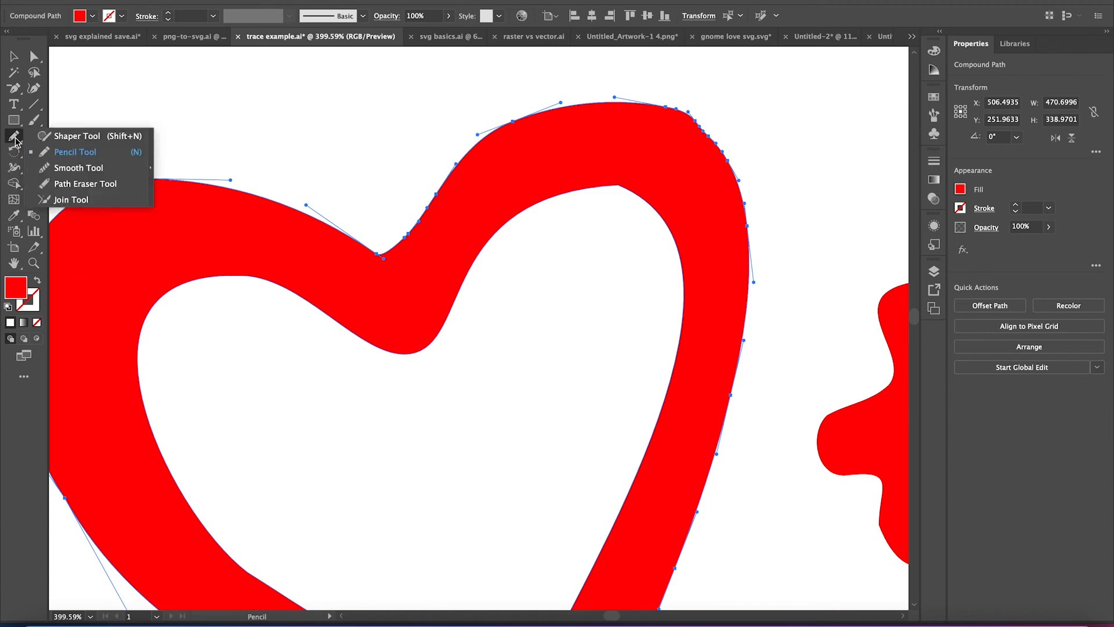
double_click(14, 137)
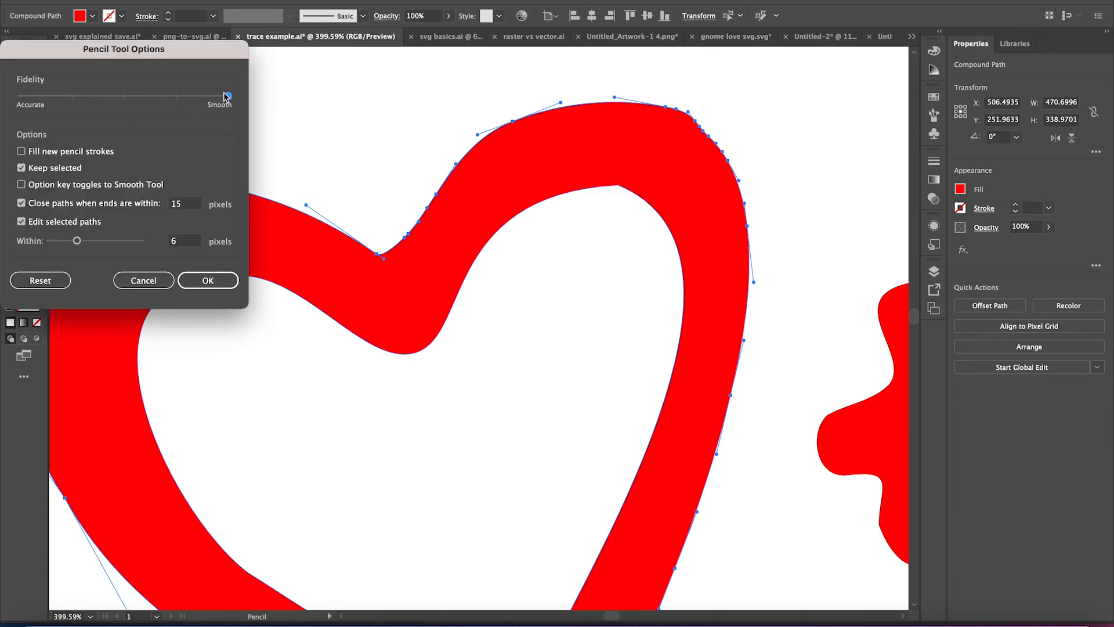
mouse_move(226, 96)
mouse_down()
mouse_move(20, 96)
mouse_move(308, 93)
mouse_up()
click(209, 280)
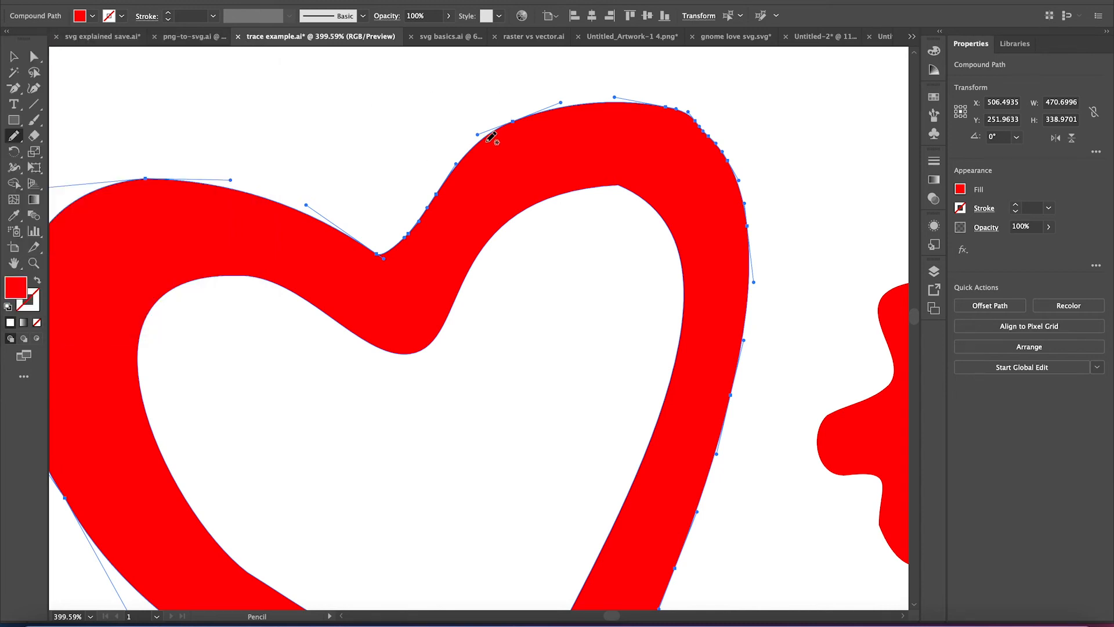
scroll(554, 130, down, 5)
scroll(554, 130, down, 2)
scroll(555, 130, down, 1)
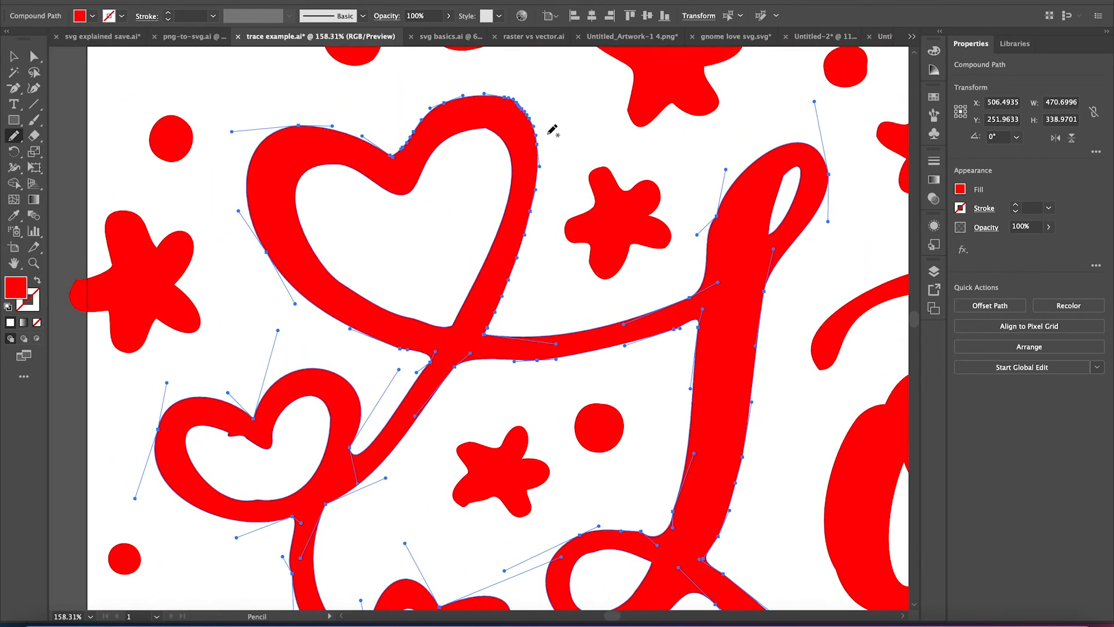
scroll(554, 130, down, 1)
scroll(611, 305, up, 5)
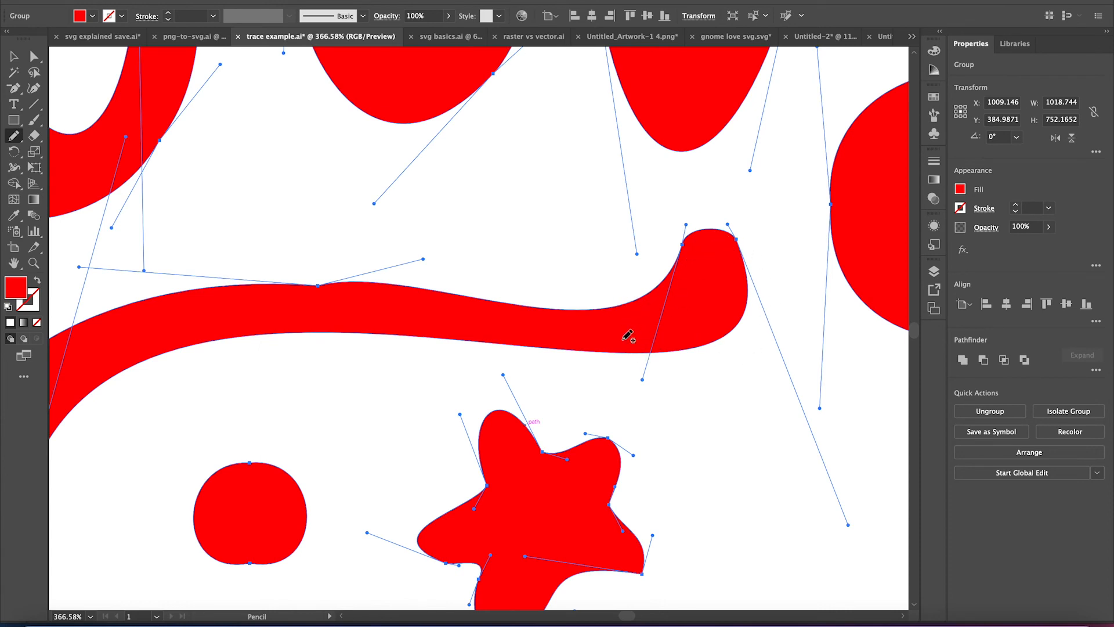
scroll(627, 331, down, 2)
scroll(640, 323, down, 3)
scroll(649, 320, up, 3)
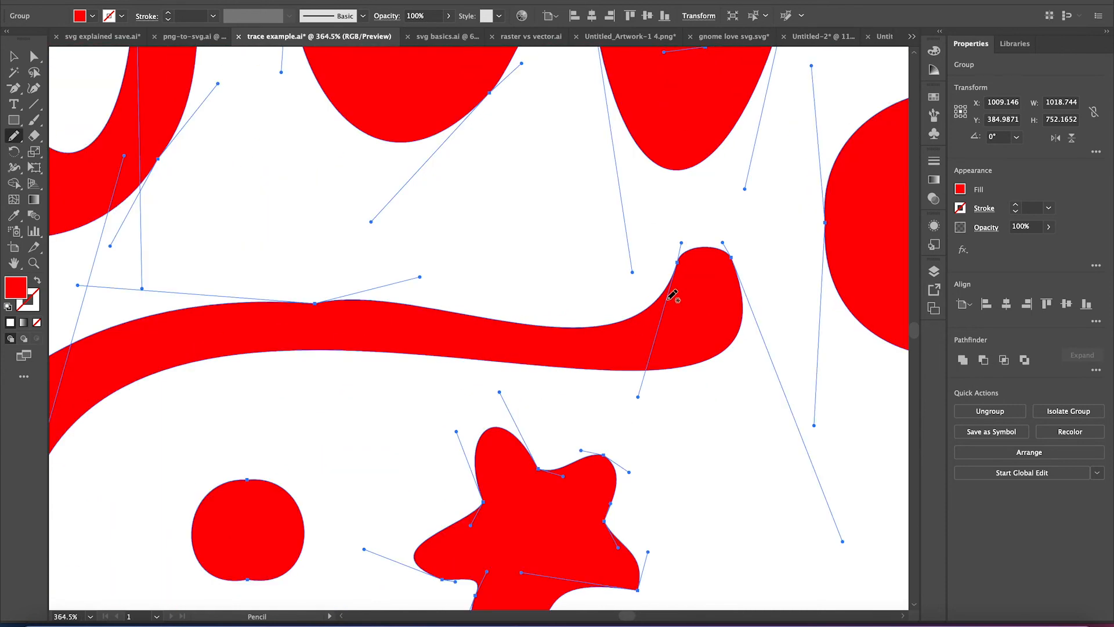
scroll(662, 388, down, 1)
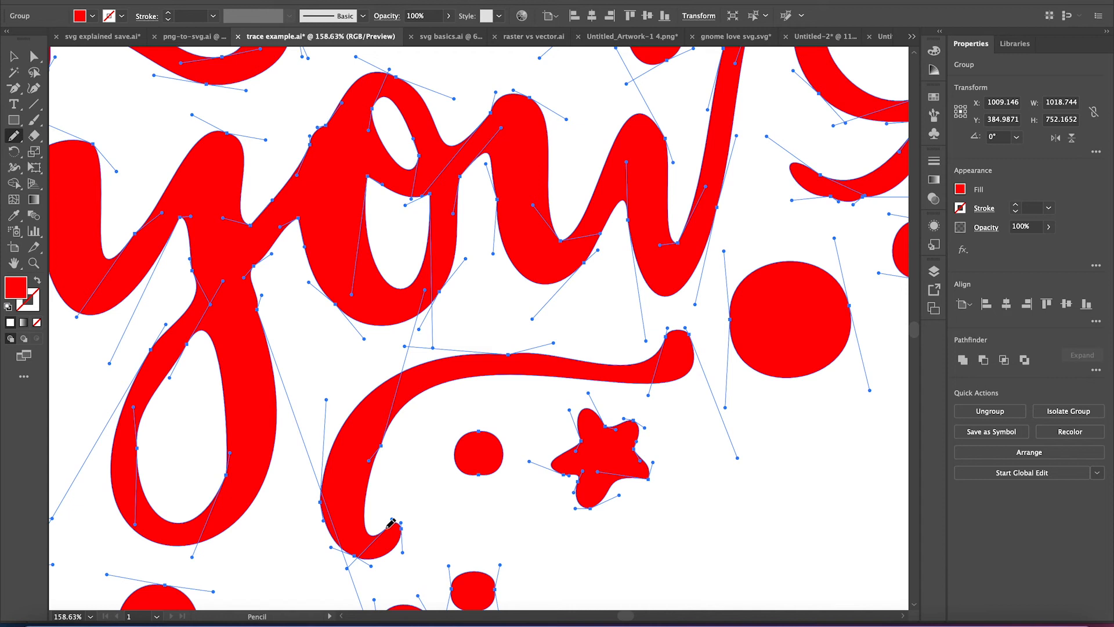
scroll(693, 374, up, 3)
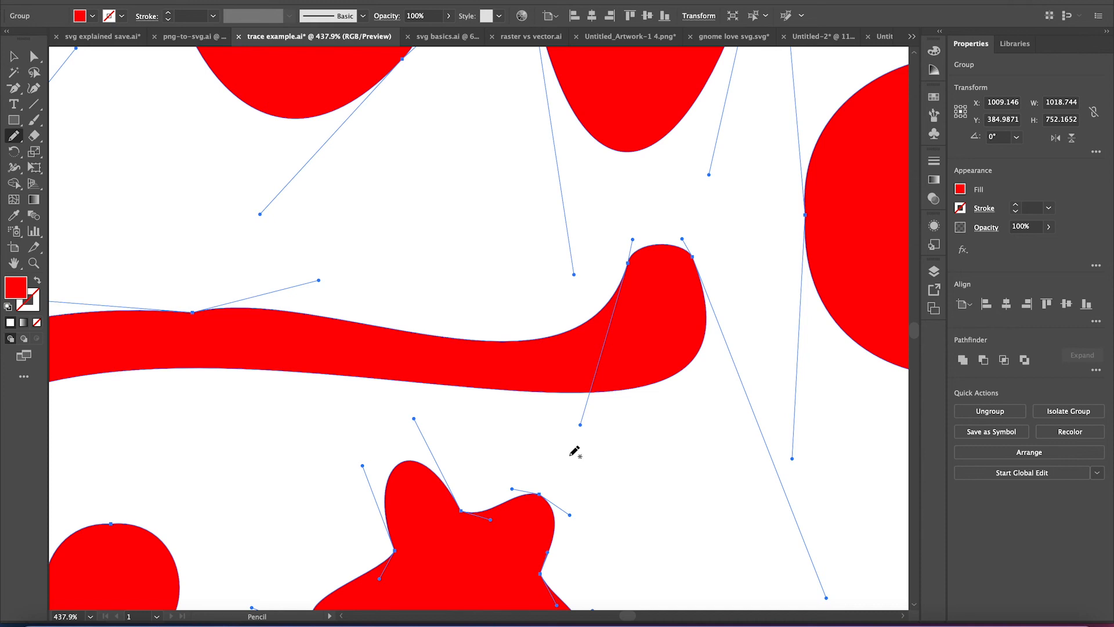
- Redraw the swirl's edges around the curled hook end into cleaner curves with the Pencil
drag(501, 338, 633, 282)
drag(632, 281, 649, 245)
drag(473, 334, 585, 337)
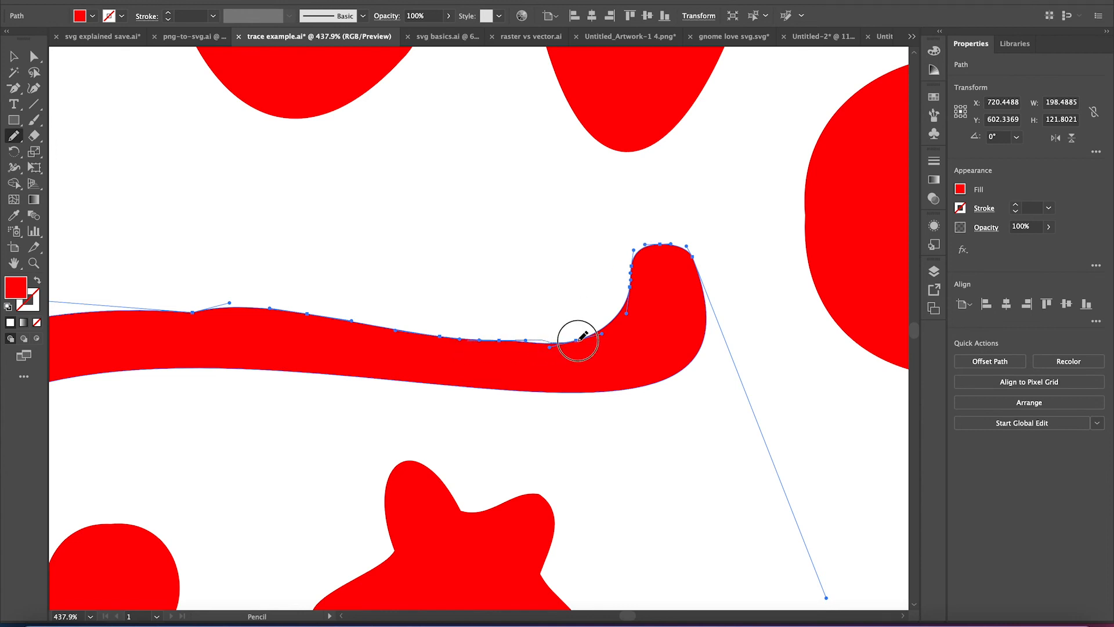
mouse_move(636, 256)
mouse_down()
mouse_move(676, 374)
mouse_move(670, 358)
mouse_up()
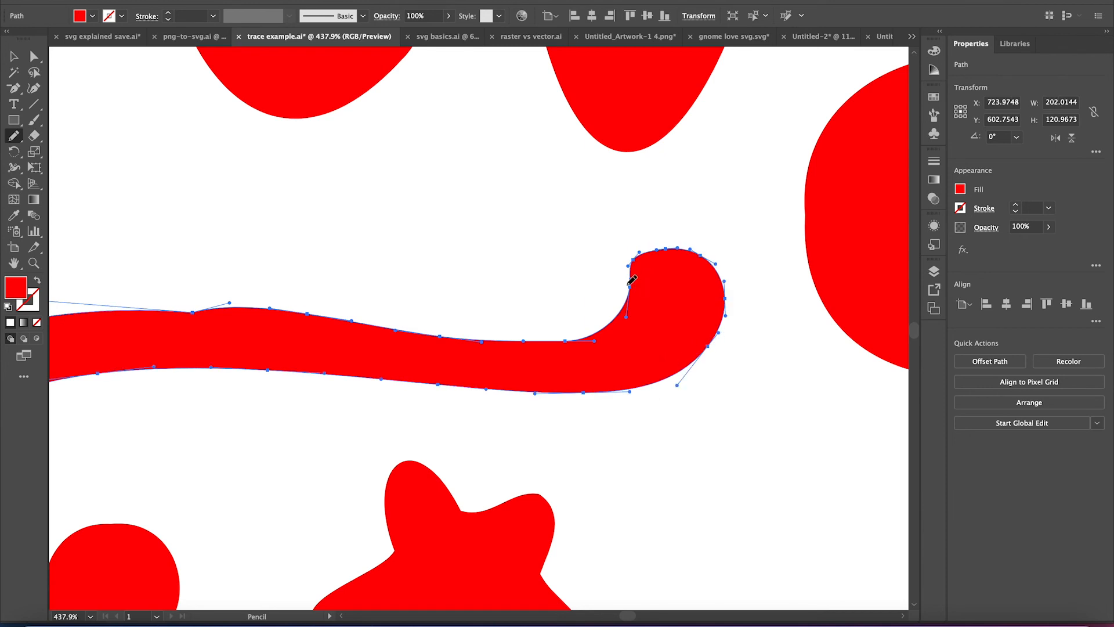
drag(659, 250, 688, 247)
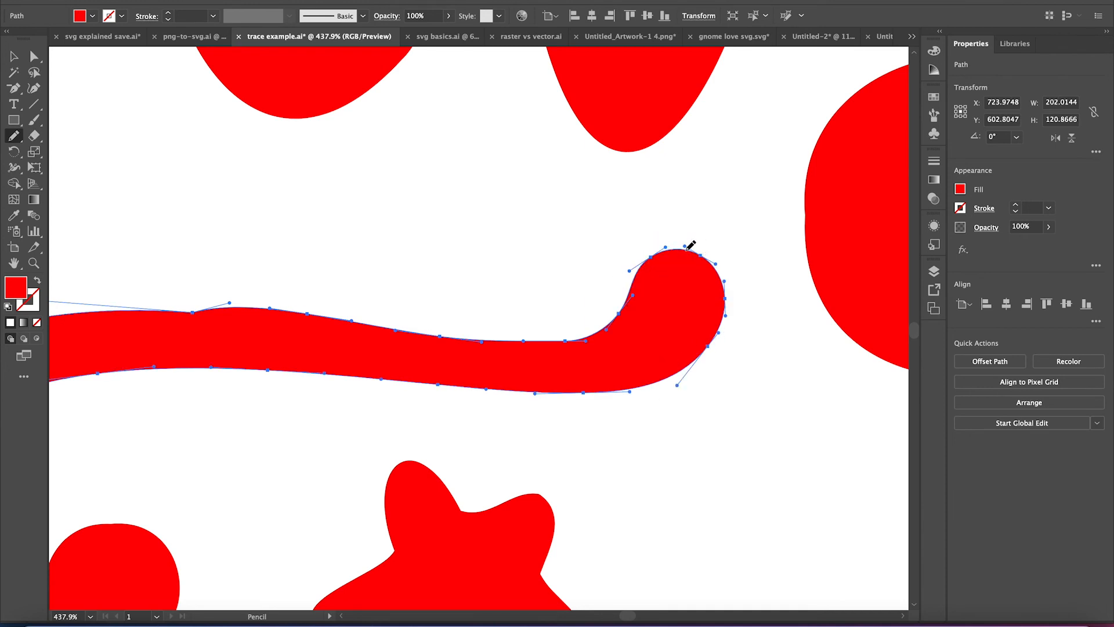
drag(14, 136, 87, 166)
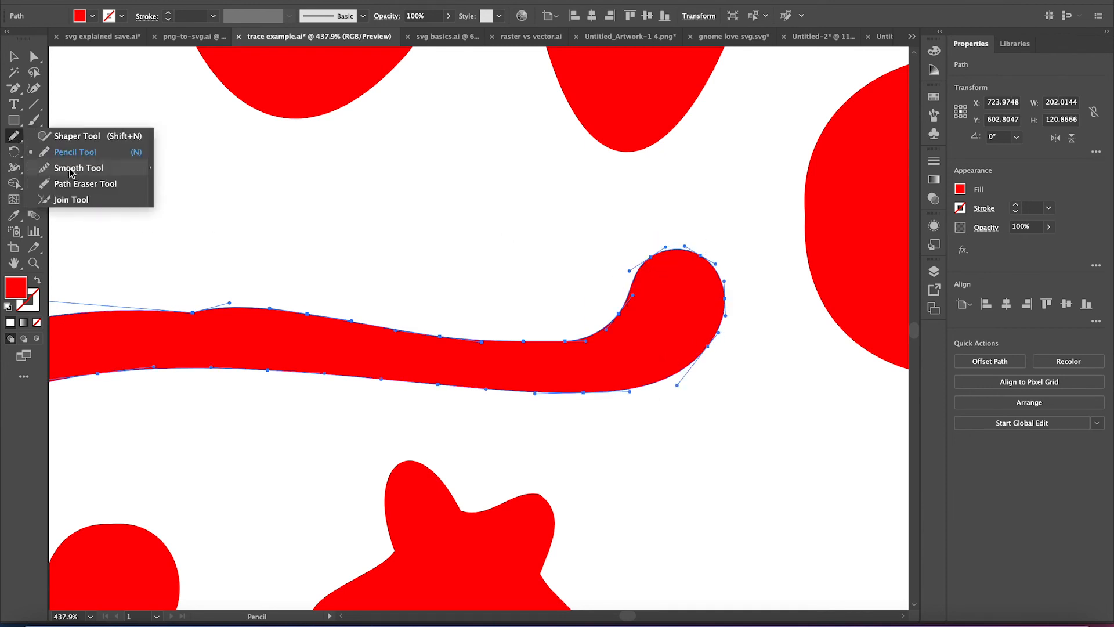
- Smooth the swirl's top, lower and upper-left edges with the Smooth tool
mouse_move(578, 332)
mouse_down()
mouse_move(119, 310)
mouse_move(517, 335)
mouse_up()
scroll(518, 335, down, 3)
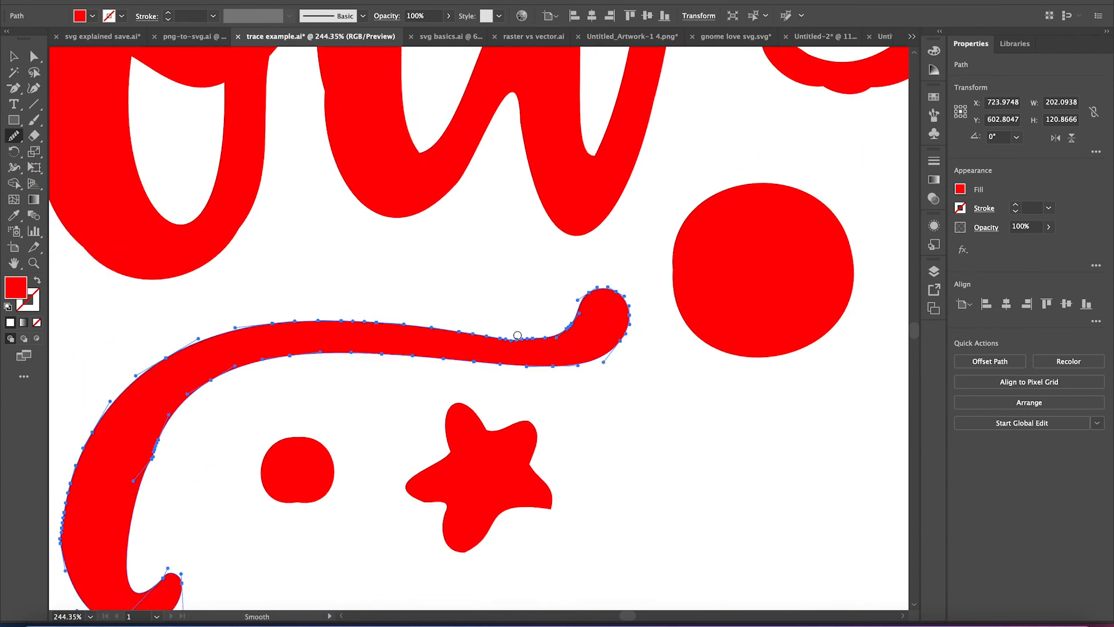
mouse_move(517, 336)
mouse_down()
mouse_move(579, 314)
mouse_move(636, 323)
mouse_up()
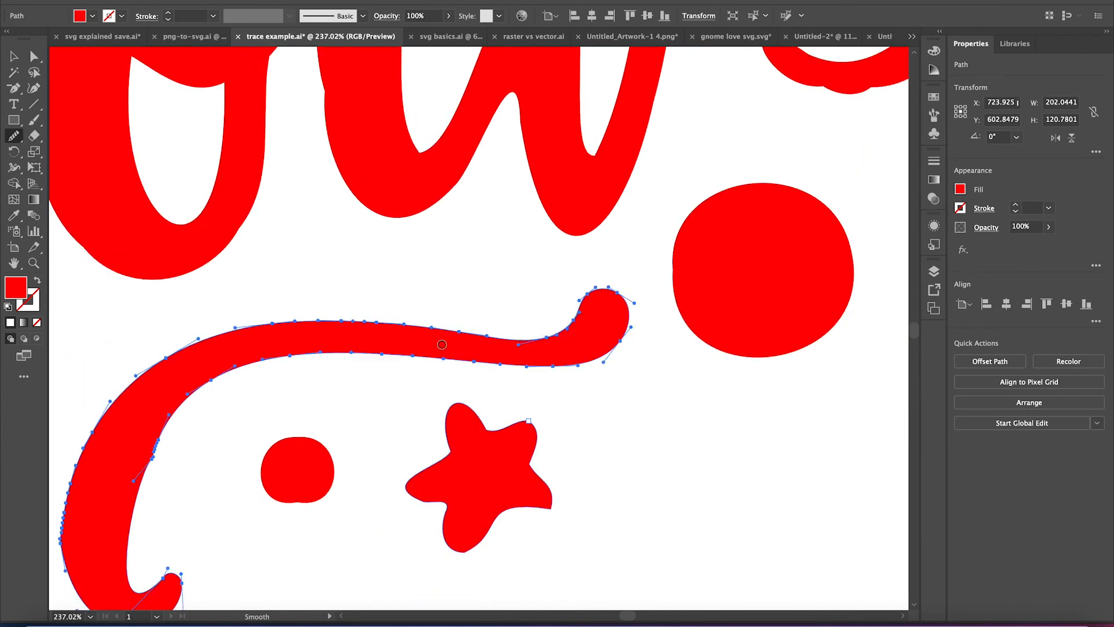
drag(470, 363, 149, 491)
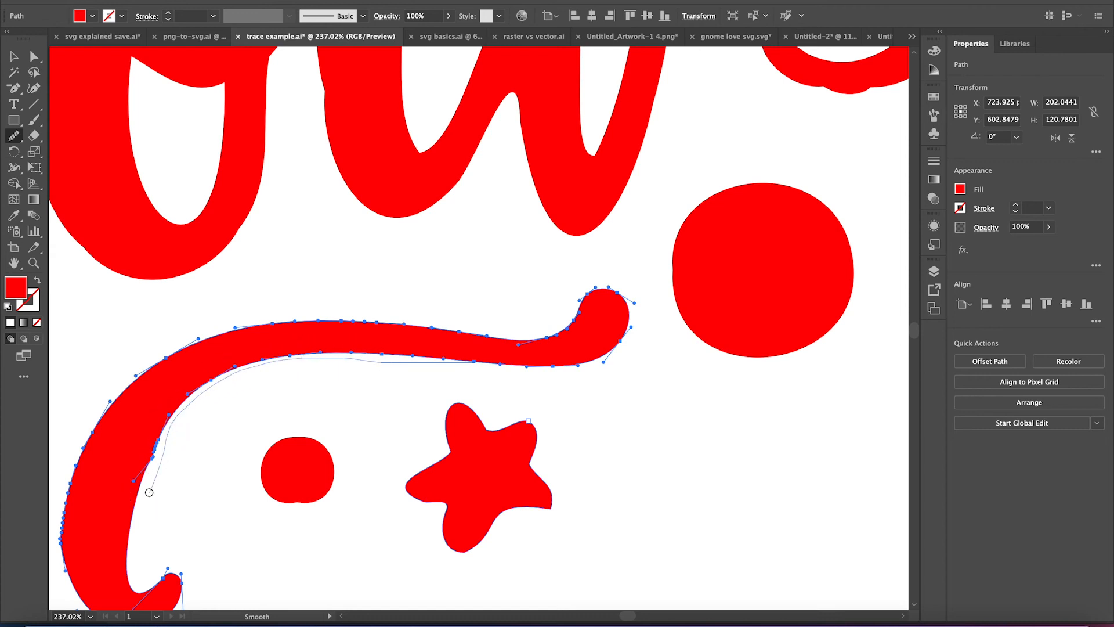
drag(71, 467, 456, 338)
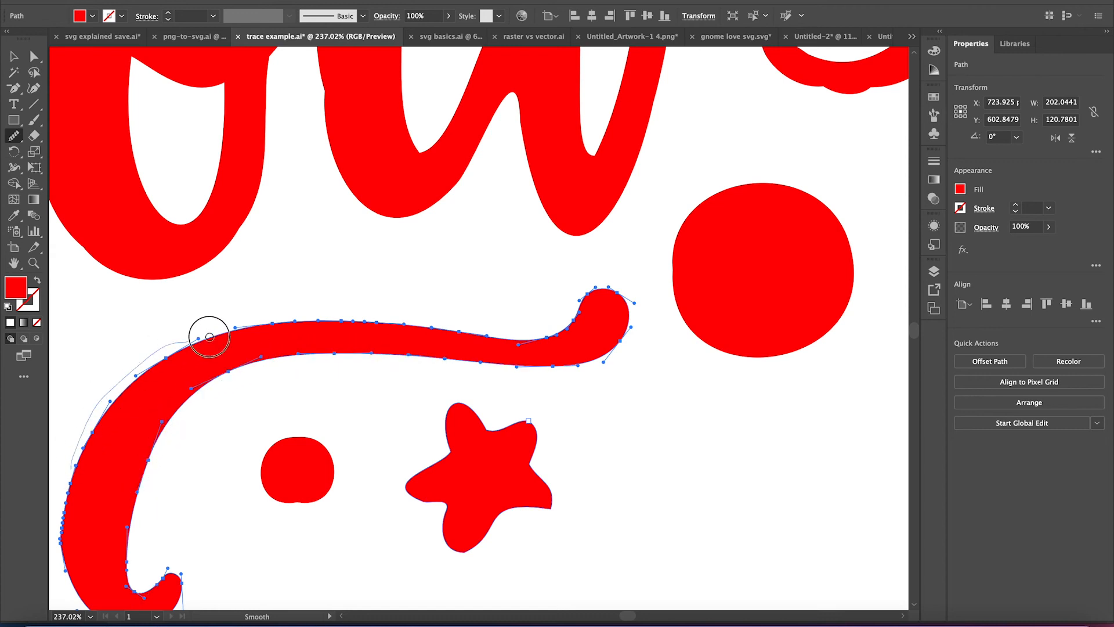
alt+scroll(435, 367, down, 3)
- Redraw the swirl's outer left edge down to the curl with the Pencil, then deselect it
key(v)
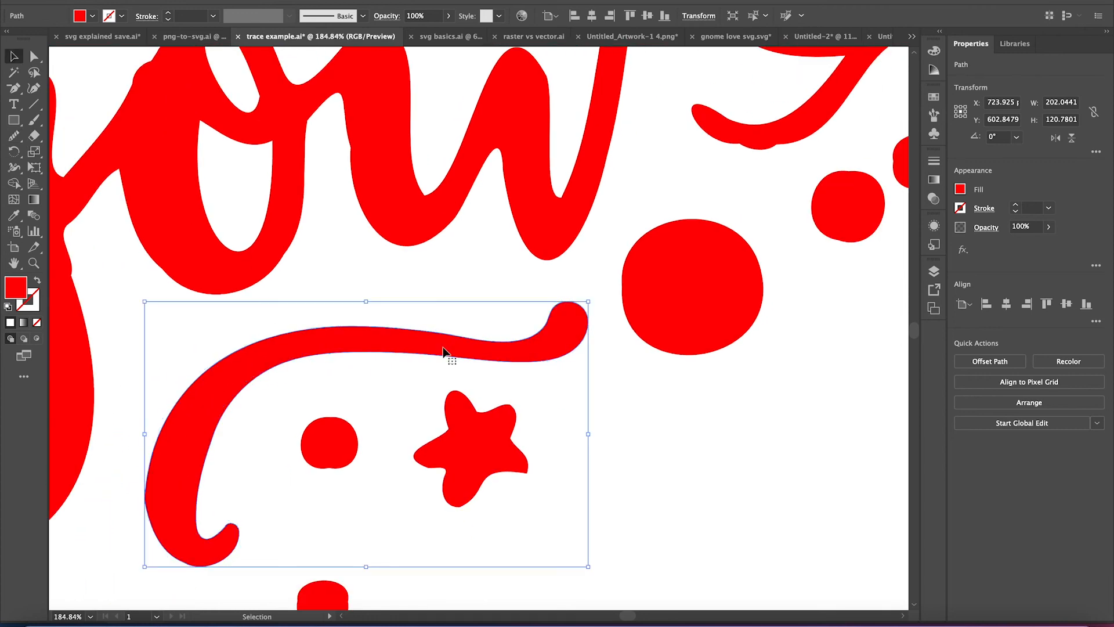
alt+scroll(405, 395, up, 3)
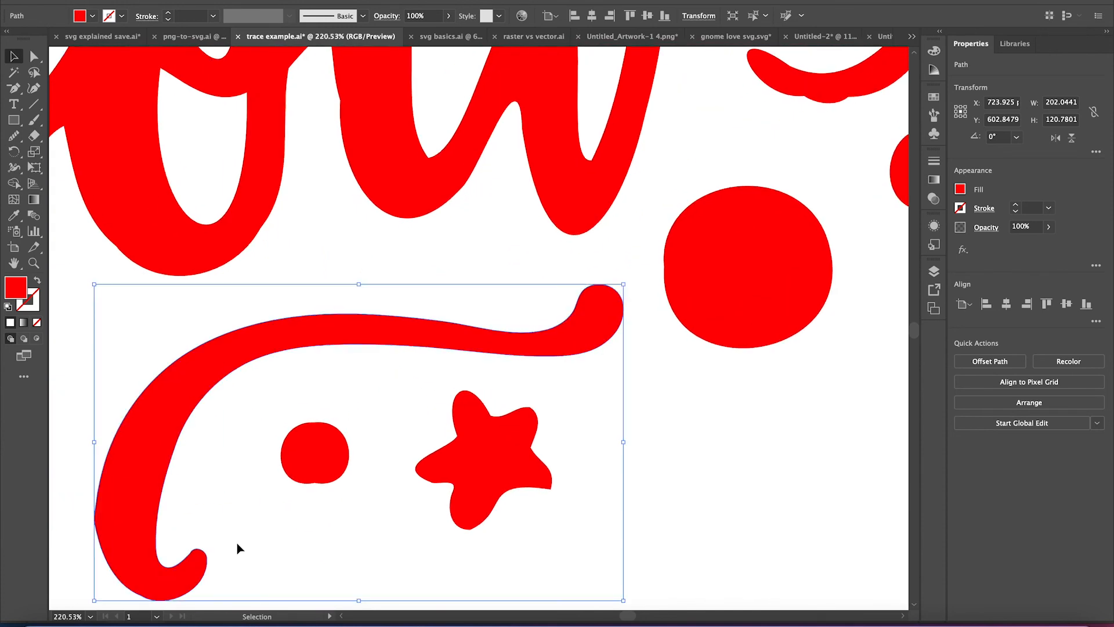
scroll(227, 488, down, 2)
key(n)
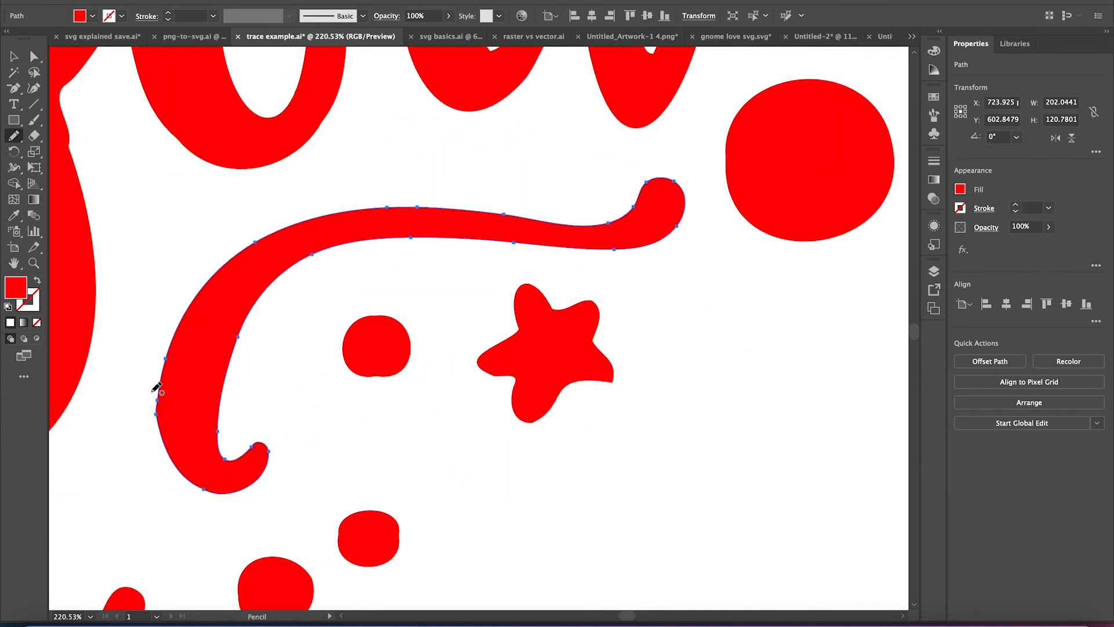
drag(158, 407, 224, 491)
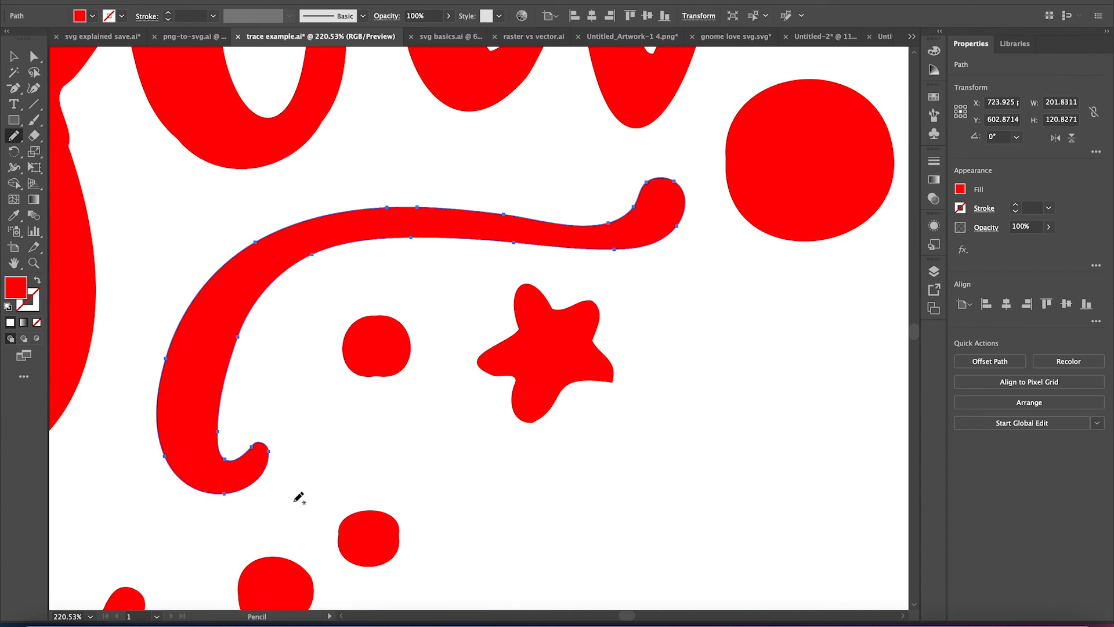
key(v)
scroll(306, 510, down, 3)
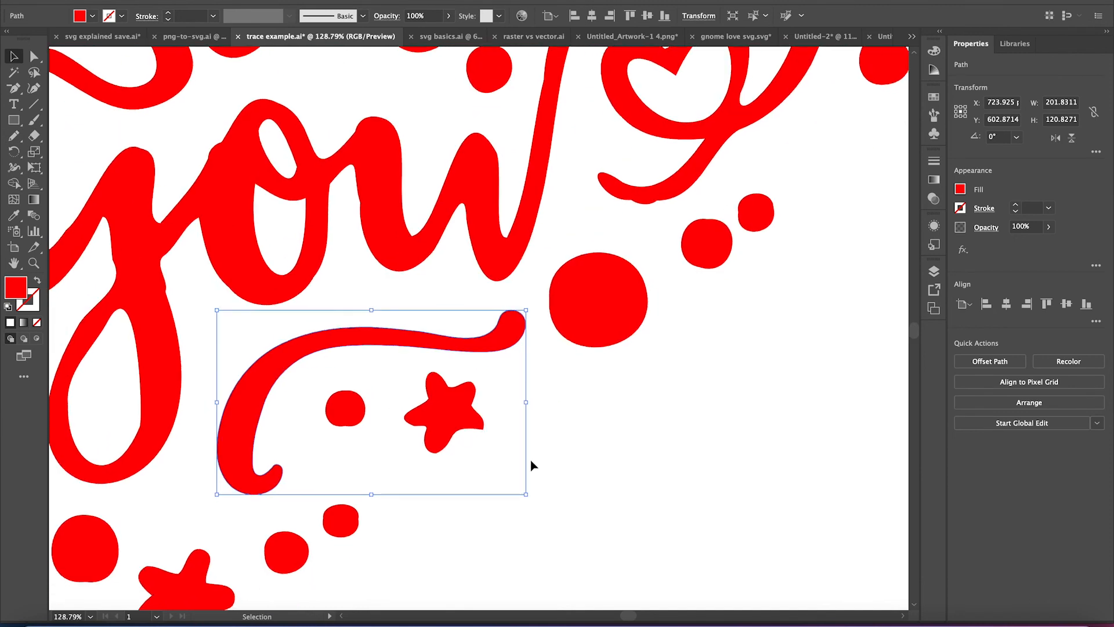
scroll(532, 462, down, 4)
click(559, 467)
scroll(558, 467, up, 3)
scroll(575, 331, up, 2)
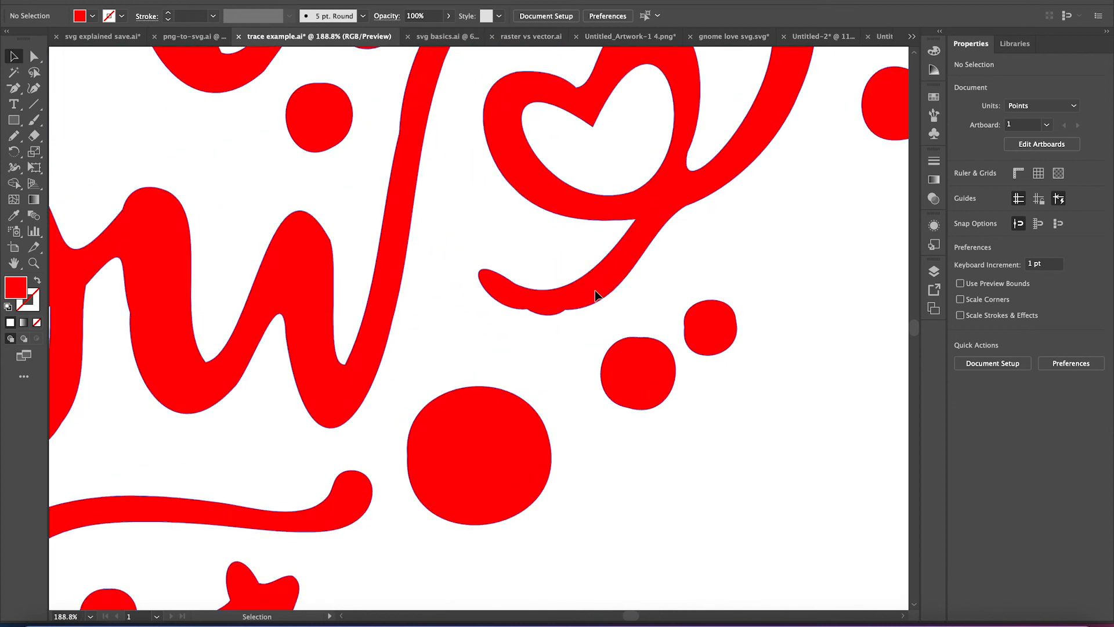
- Select the heart-ended swirl and redraw its lower edge below the heart with the Pencil
click(592, 294)
key(n)
mouse_move(510, 300)
mouse_down()
mouse_move(579, 310)
mouse_move(555, 288)
mouse_up()
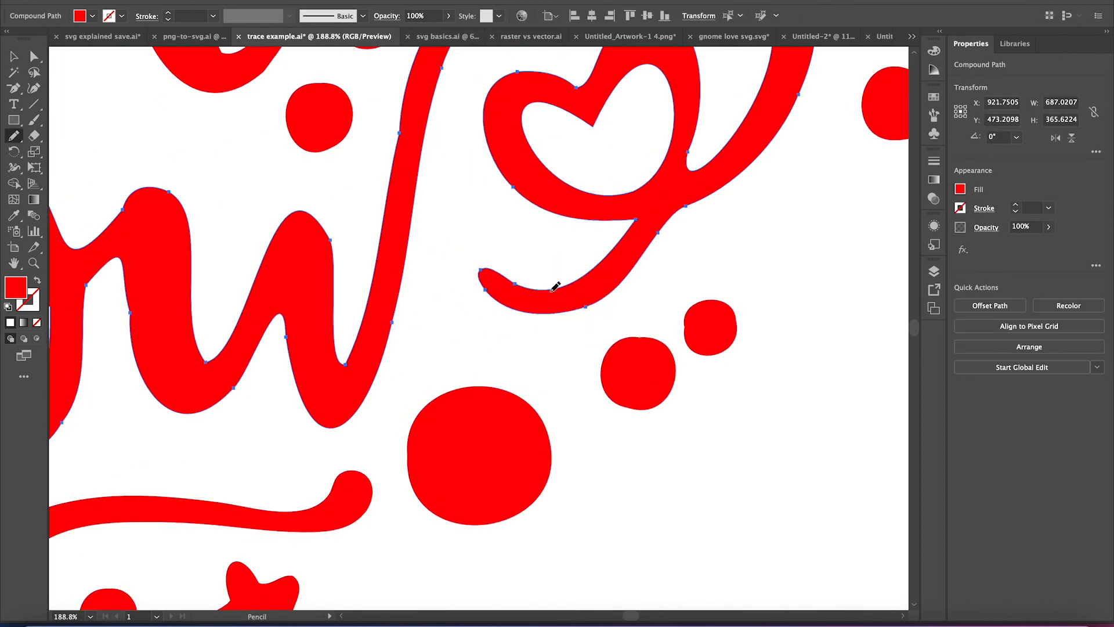
scroll(681, 218, down, 4)
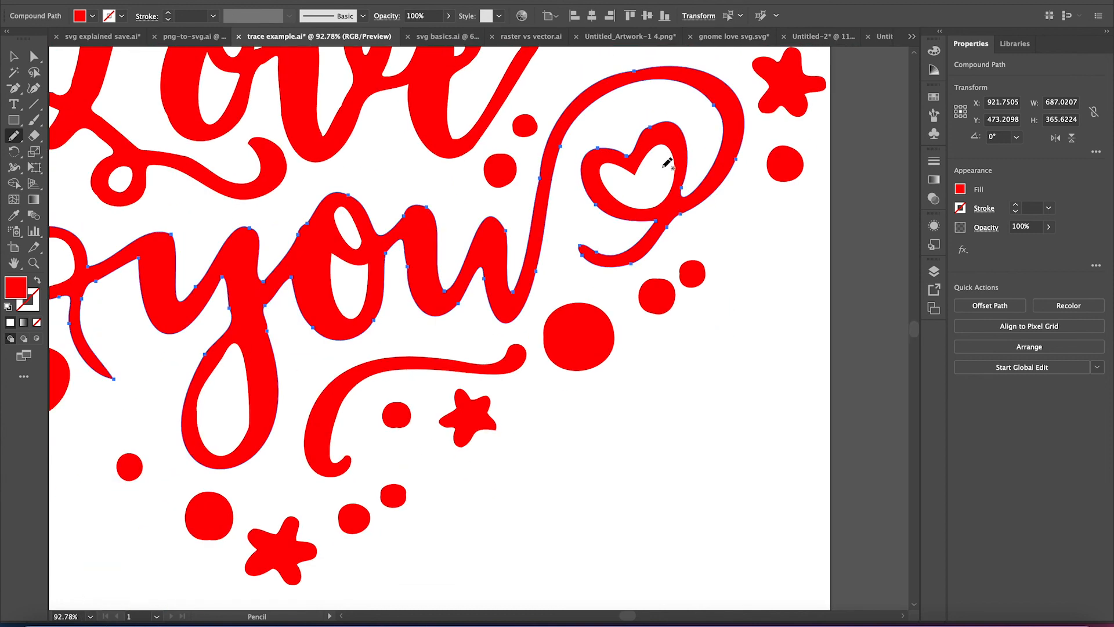
scroll(665, 137, up, 4)
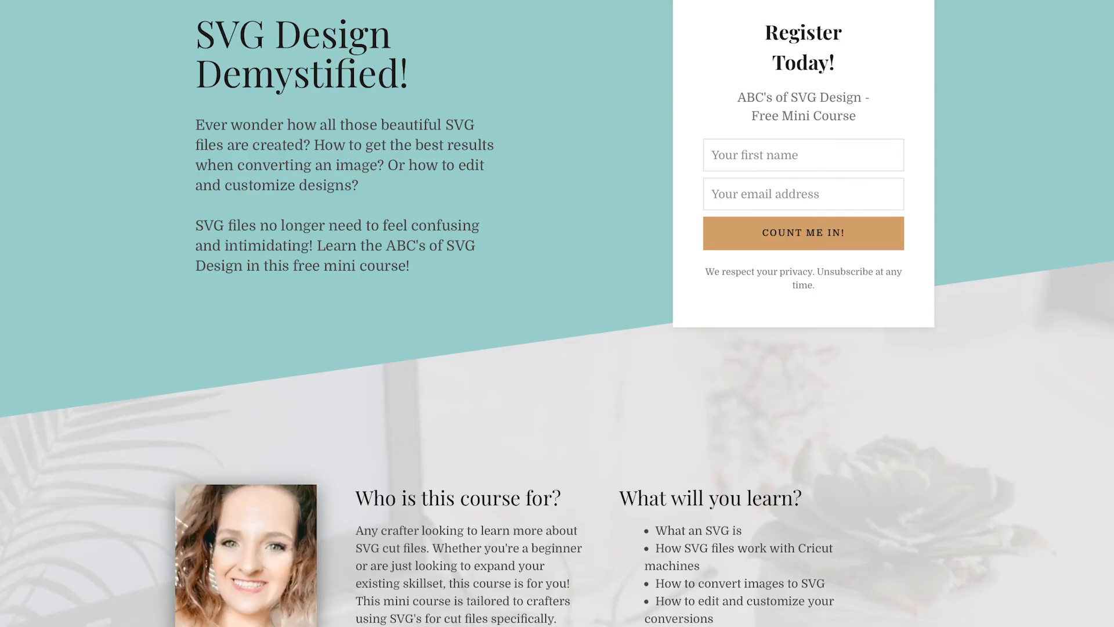